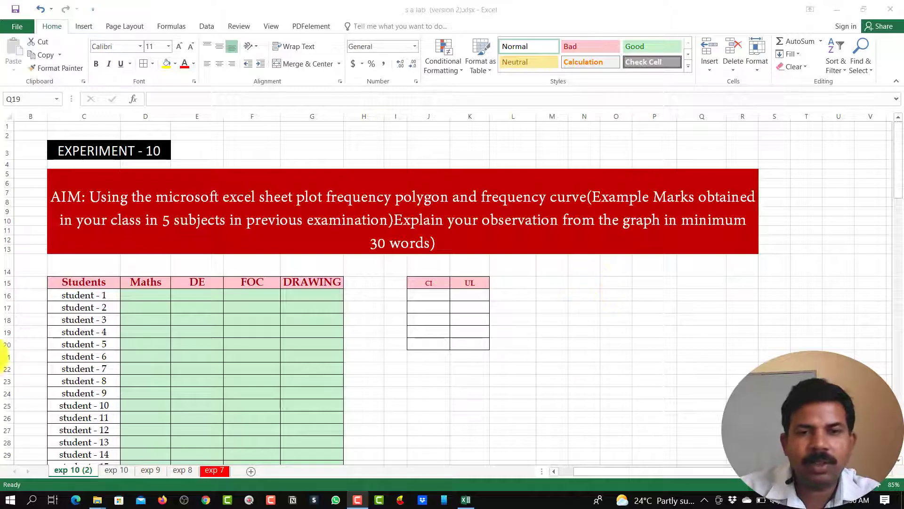
Enter =RANDBETWEEN(1,100) as student 1's Maths mark in D16
scroll(576, 383, down, 3)
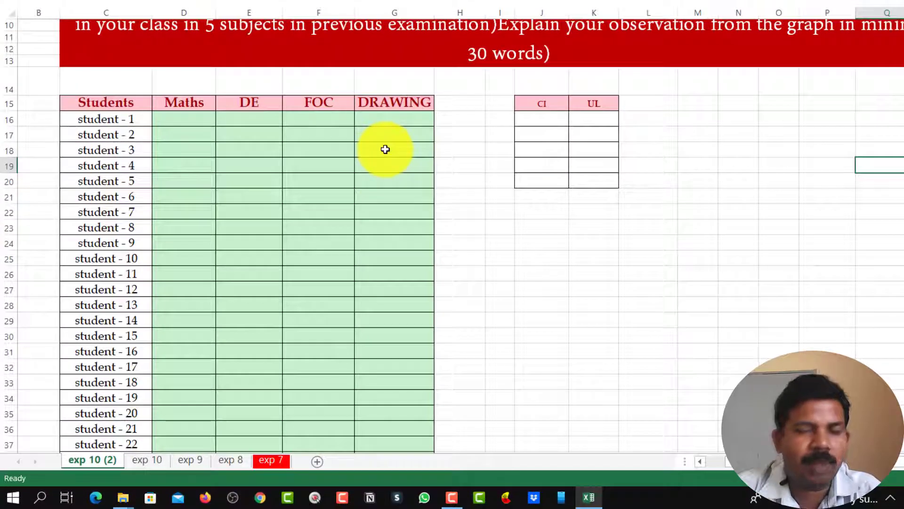
click(185, 119)
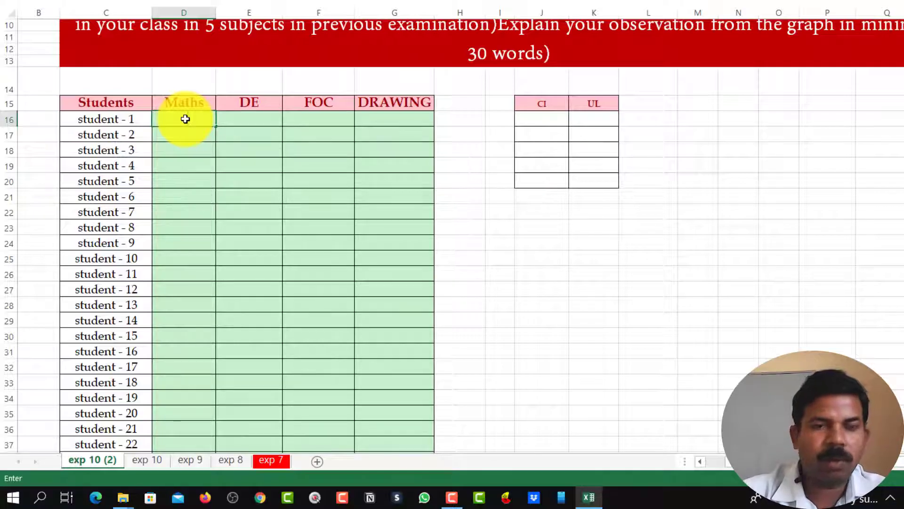
text(=ran)
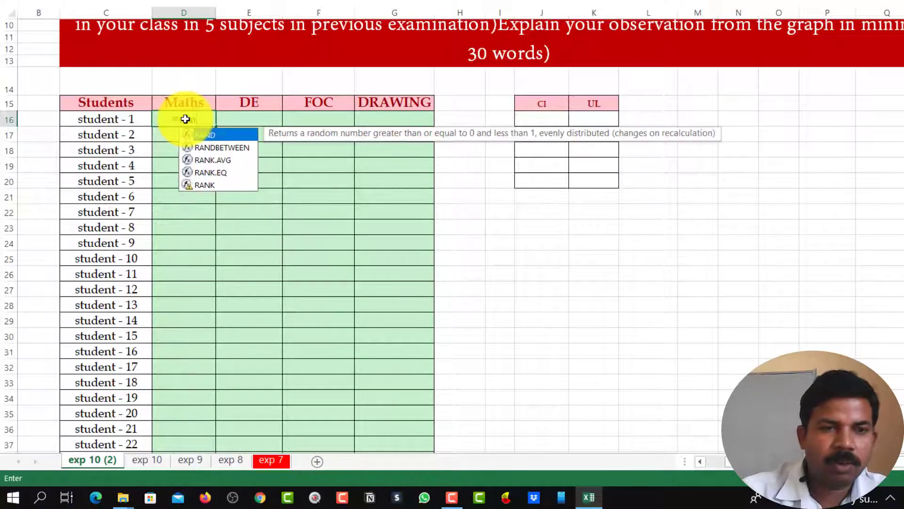
double_click(212, 147)
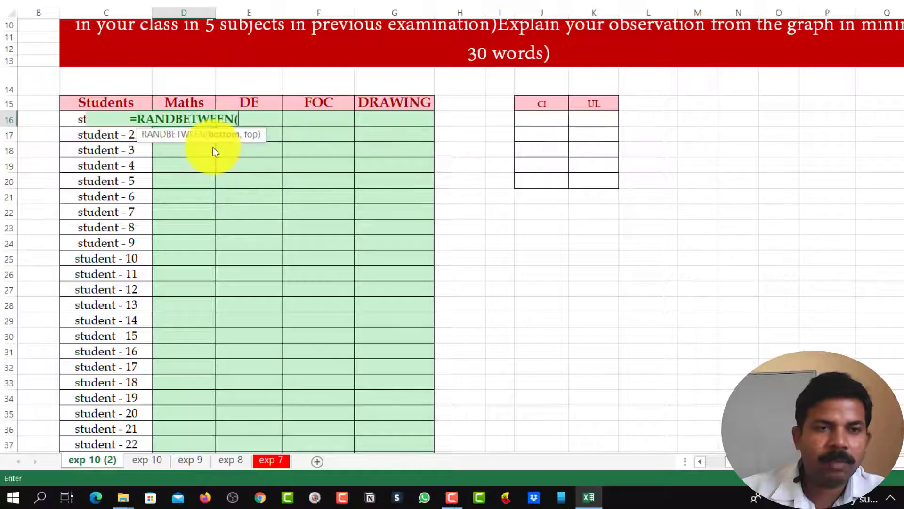
text(1)
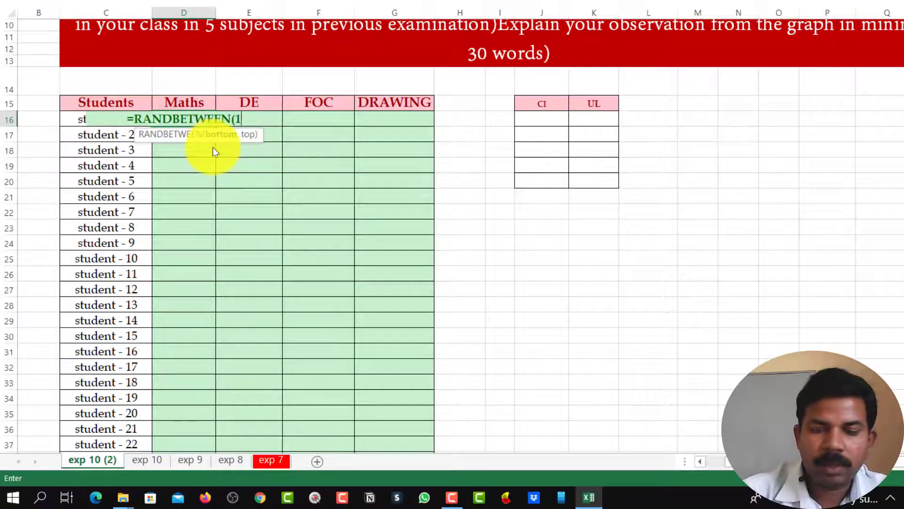
text(,100)
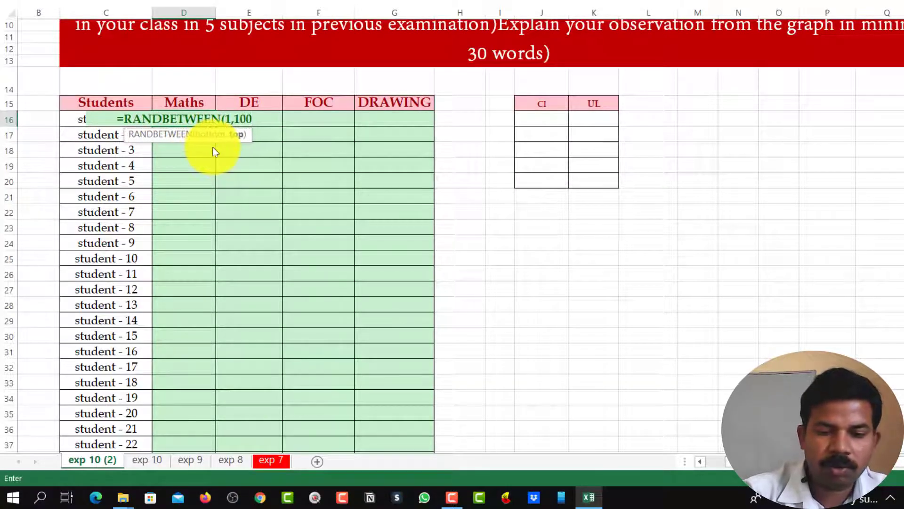
text())
key(Return)
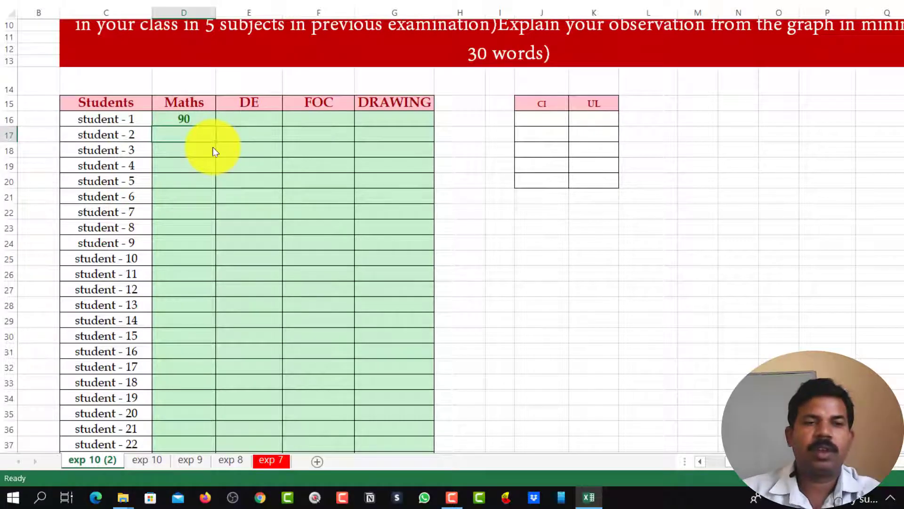
Copy the random-mark formula across to G16 and down to row 40 for all 25 students
click(198, 118)
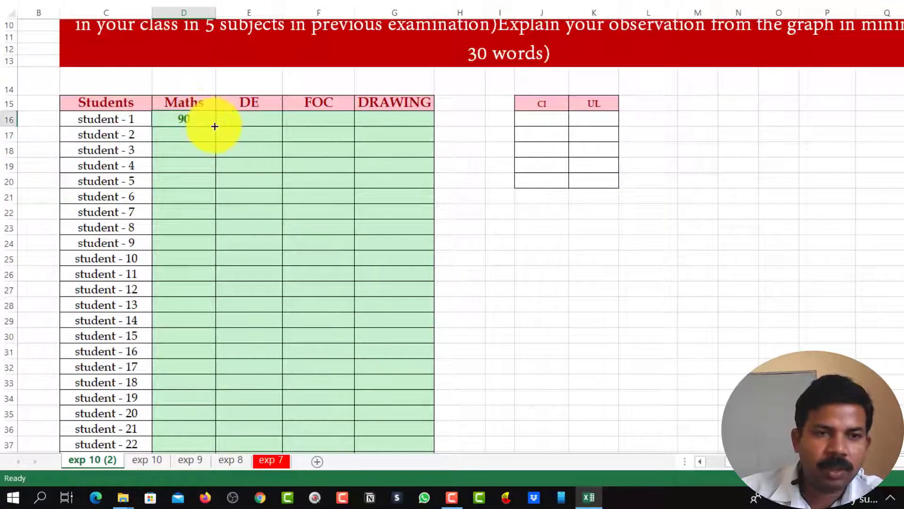
drag(215, 126, 426, 131)
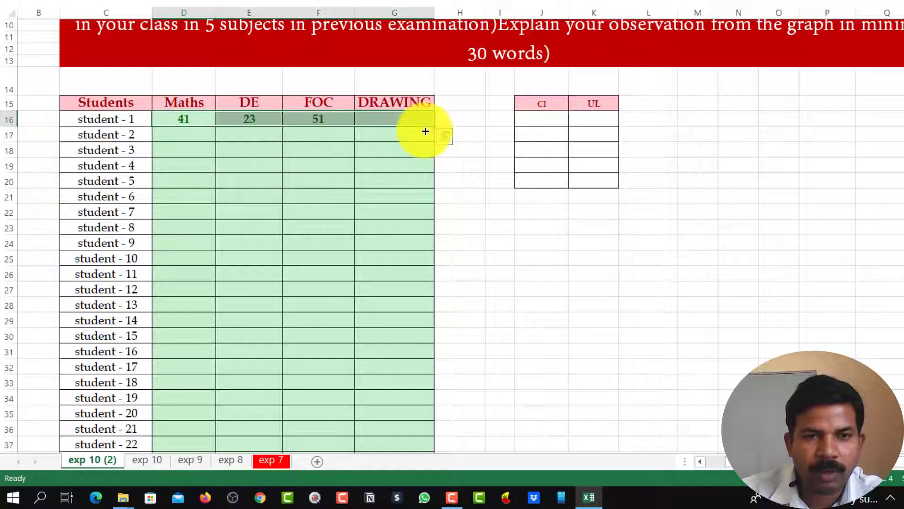
click(581, 278)
scroll(583, 282, down, 1)
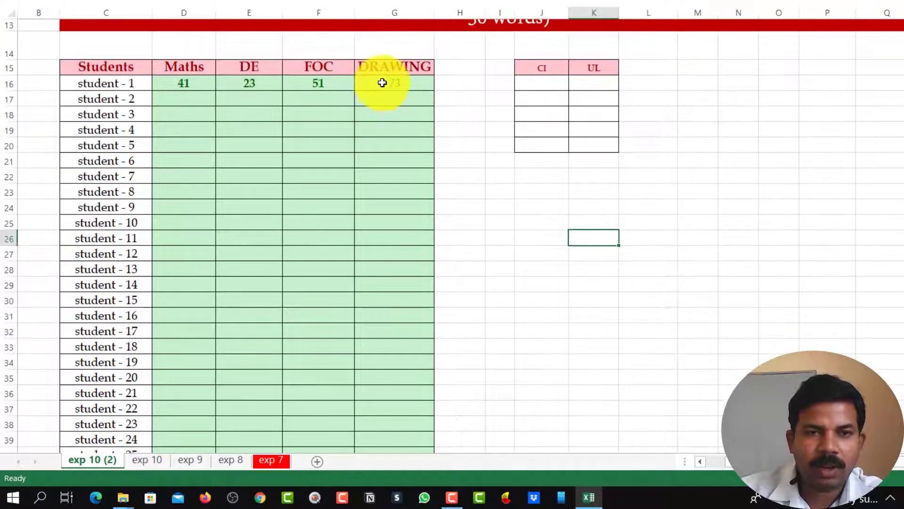
click(382, 83)
click(198, 86)
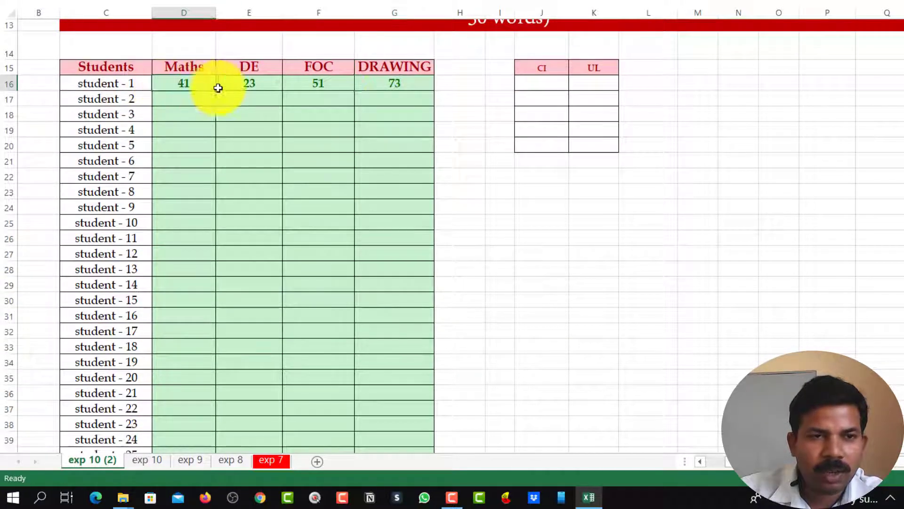
mouse_move(218, 88)
mouse_down()
mouse_move(433, 91)
mouse_move(427, 407)
mouse_up()
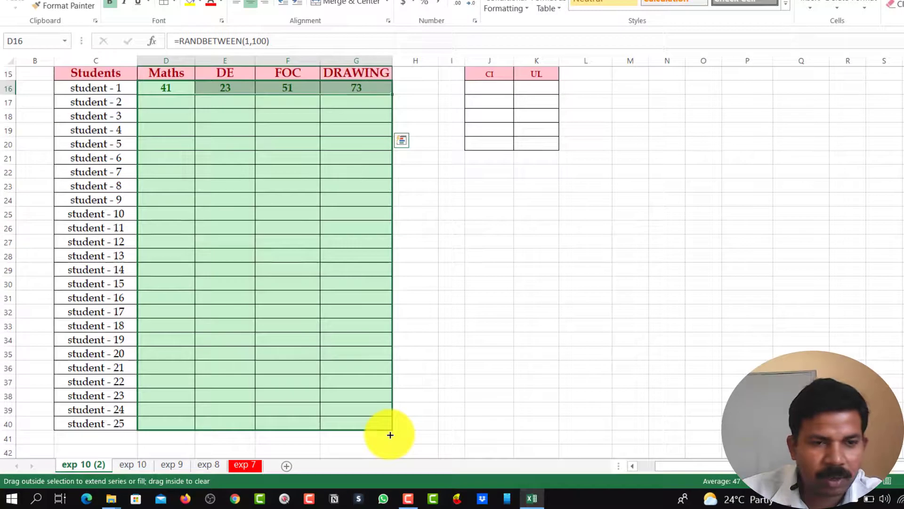
drag(427, 407, 427, 415)
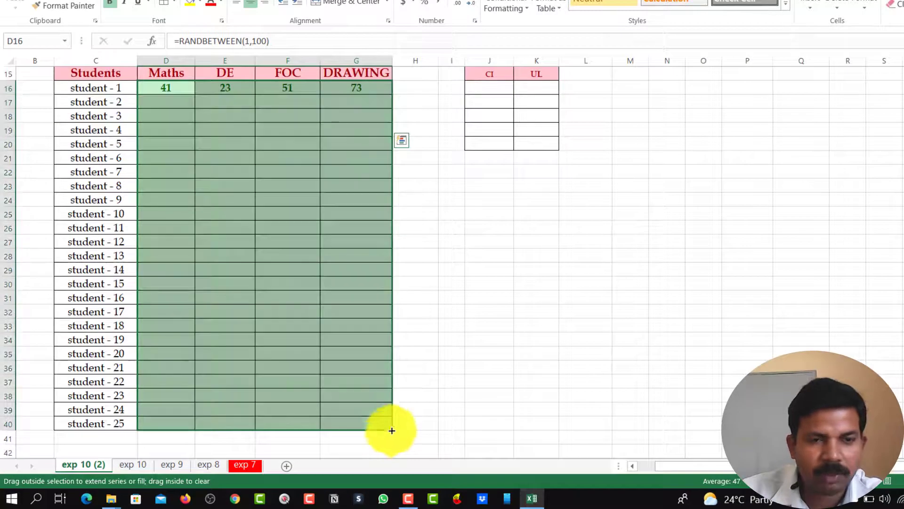
click(654, 355)
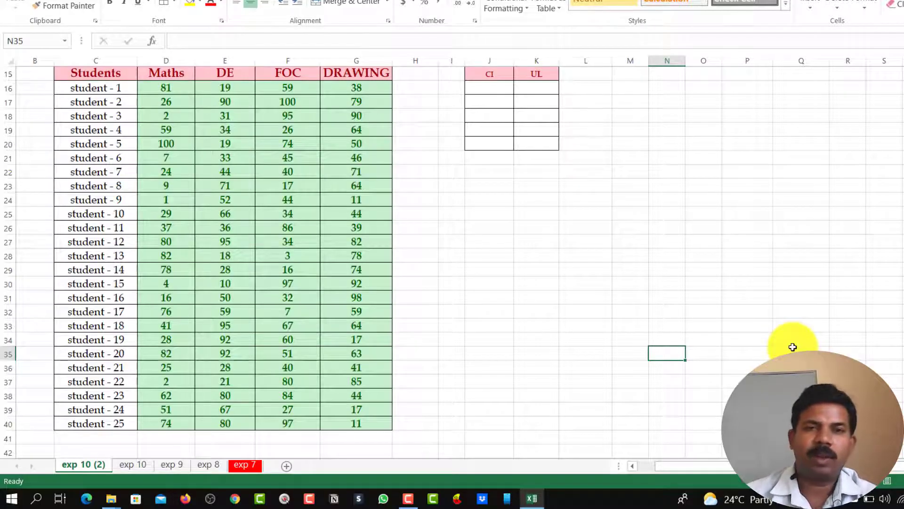
scroll(587, 262, up, 2)
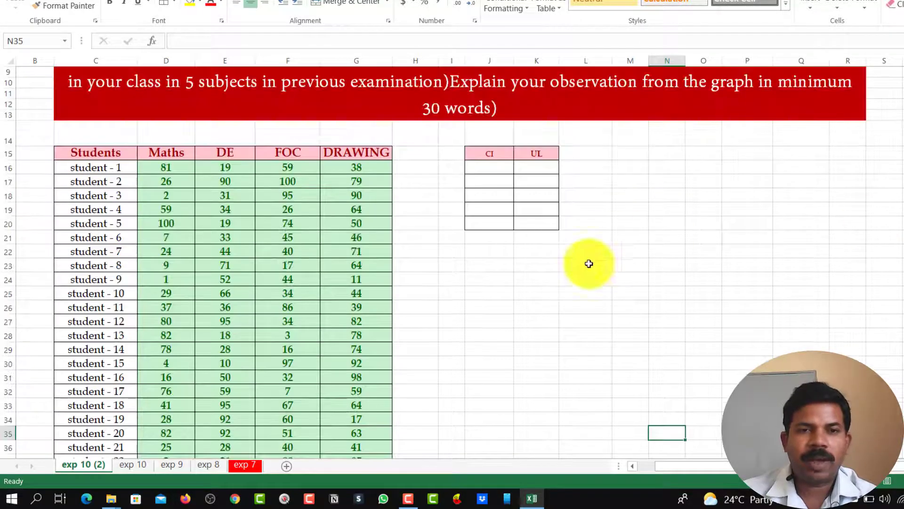
scroll(768, 349, down, 1)
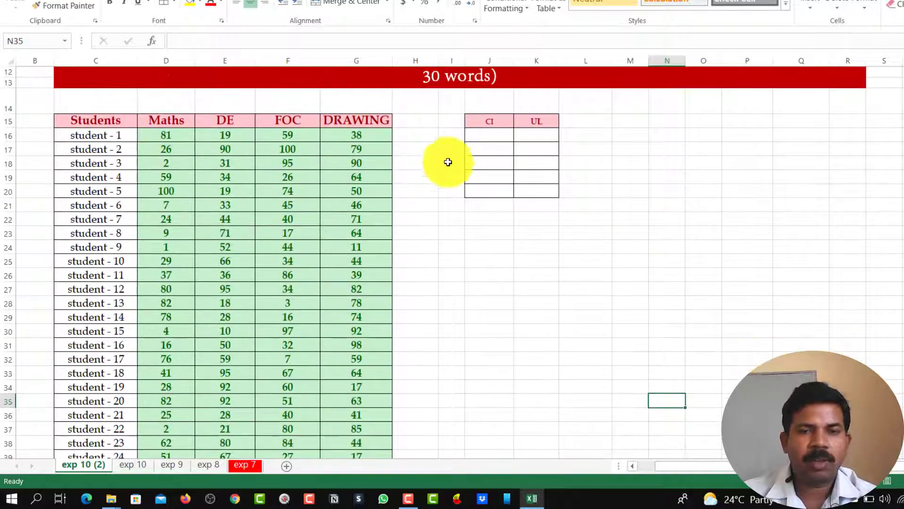
click(485, 137)
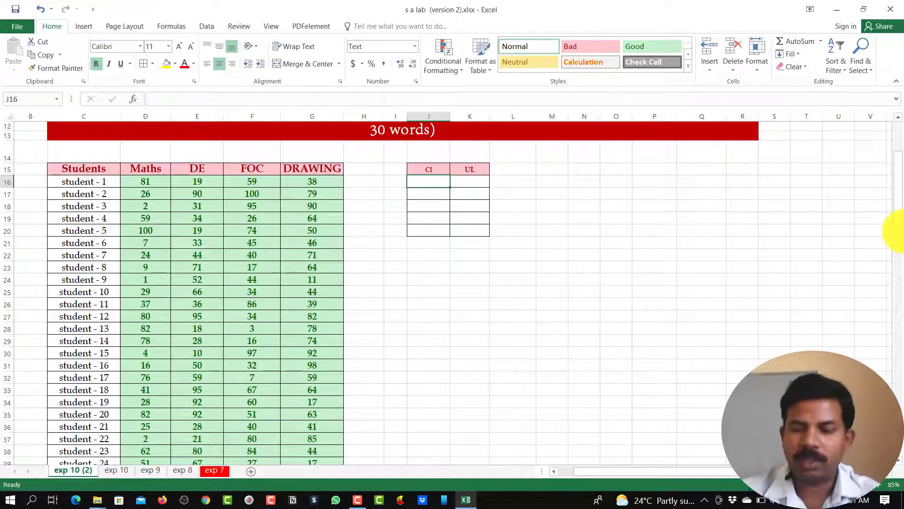
Enter the first two class intervals, 1 - 20 and 21 - 40, under CI
text(1 - )
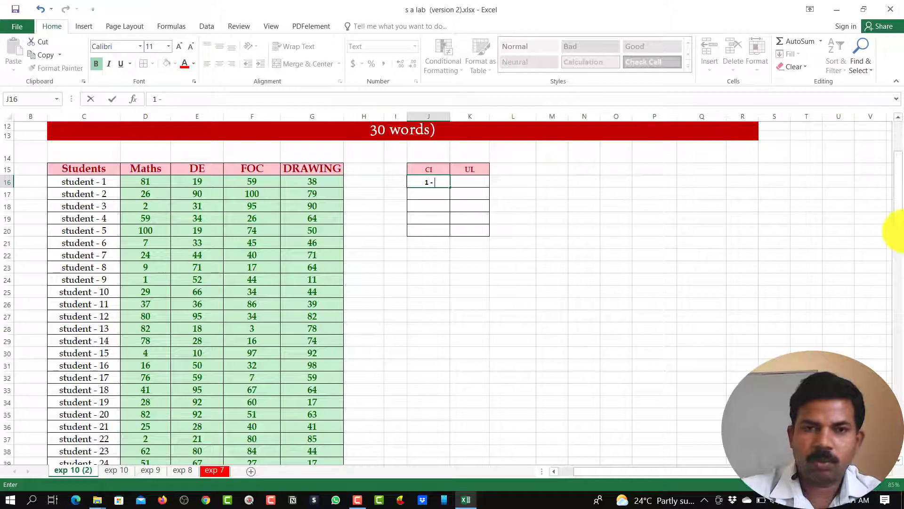
text(20)
key(Tab)
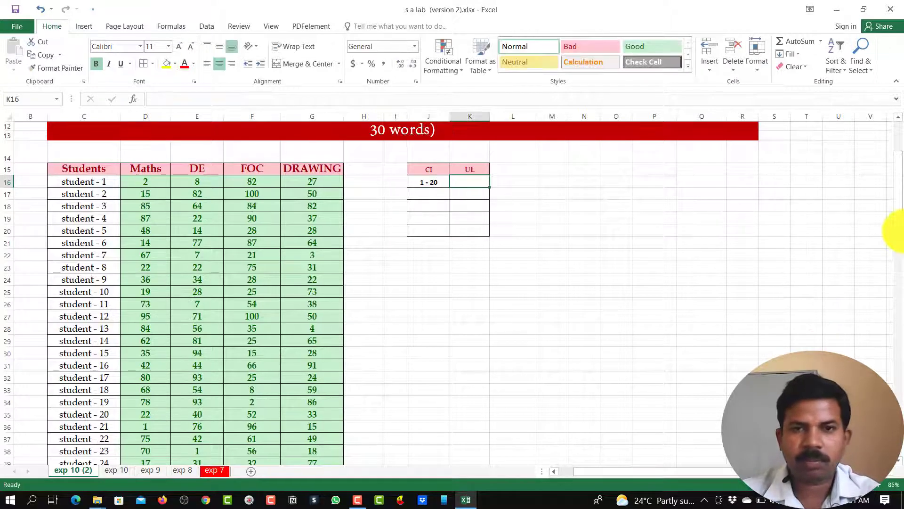
click(439, 194)
text(21)
key(ctrl+a)
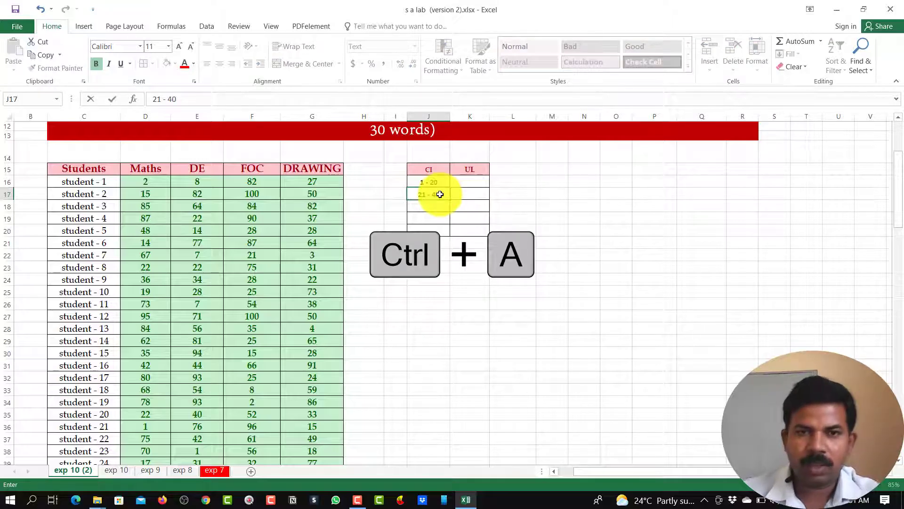
click(431, 208)
Enter the remaining class intervals 41 -60, 61 - 80 and 81 - 100
text(41 -60)
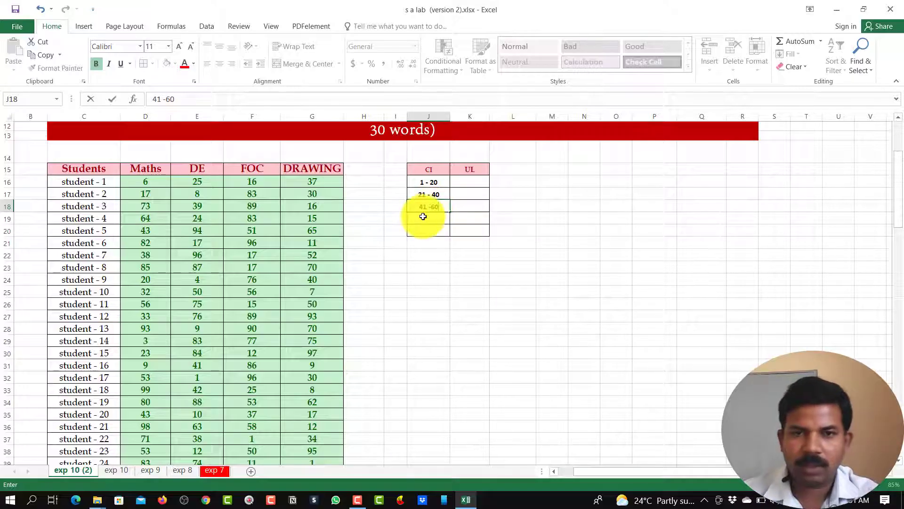
click(423, 216)
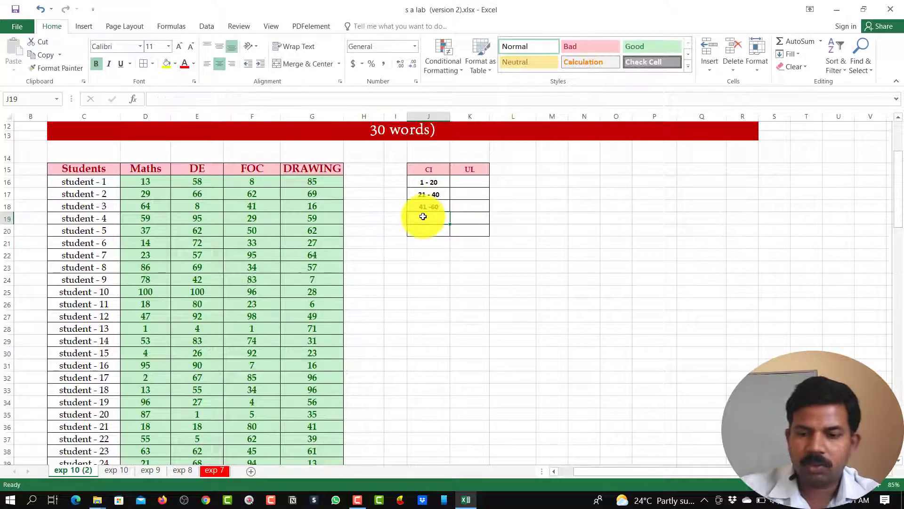
text(61 - )
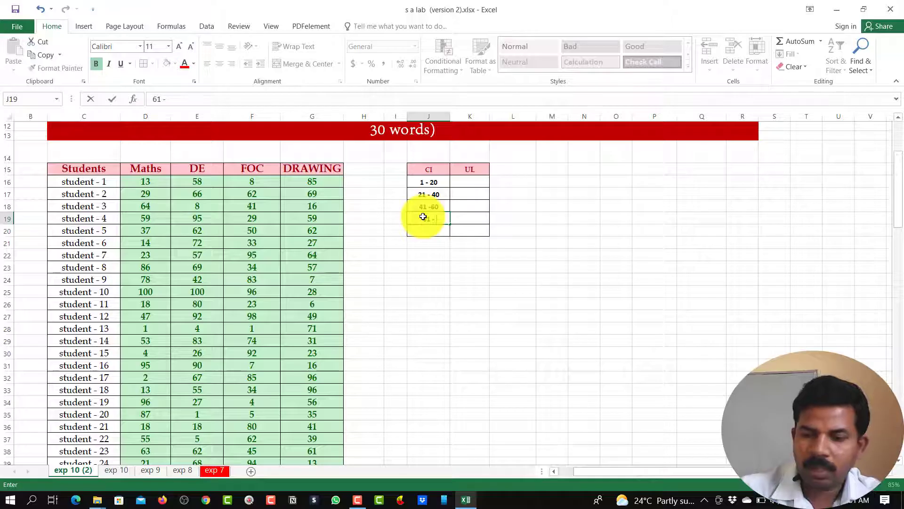
text(80)
click(420, 230)
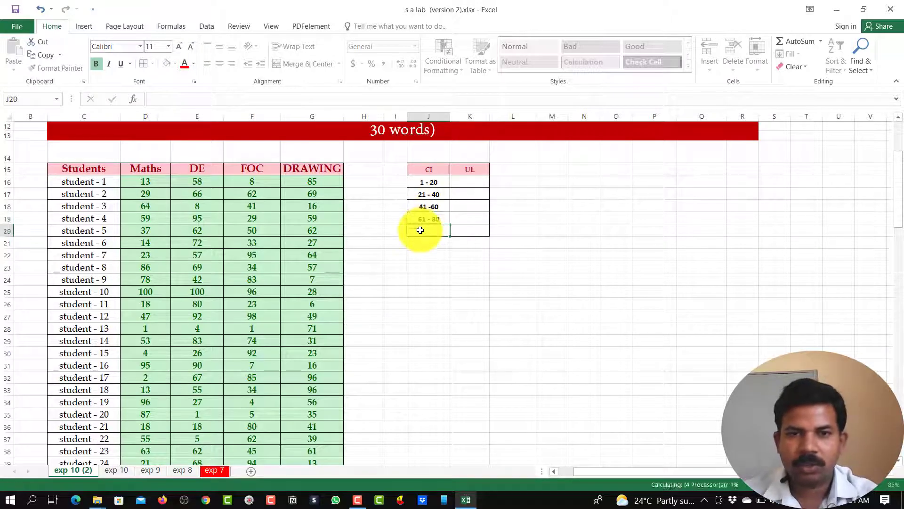
text(81 - )
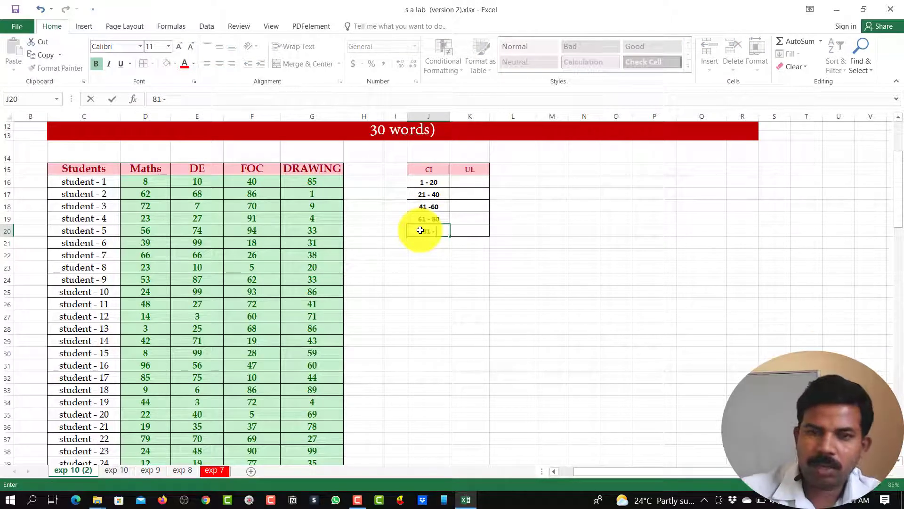
text(100)
click(513, 255)
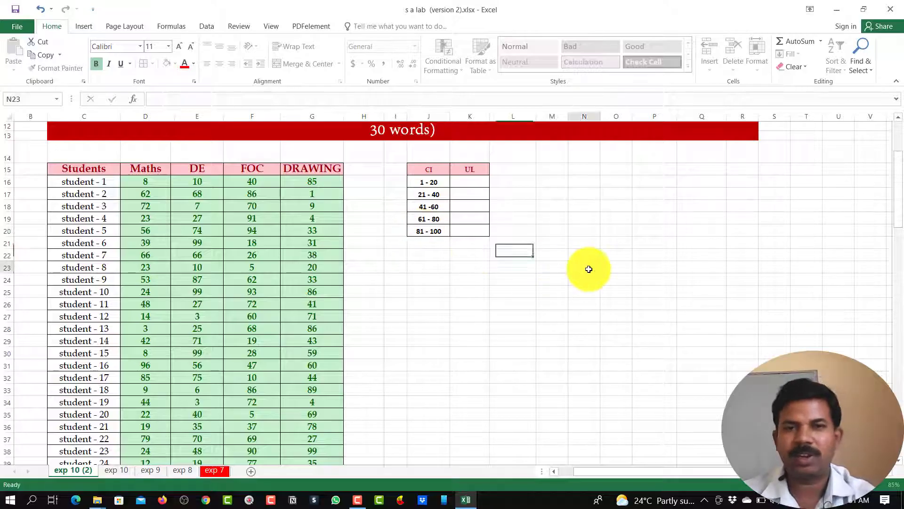
click(585, 268)
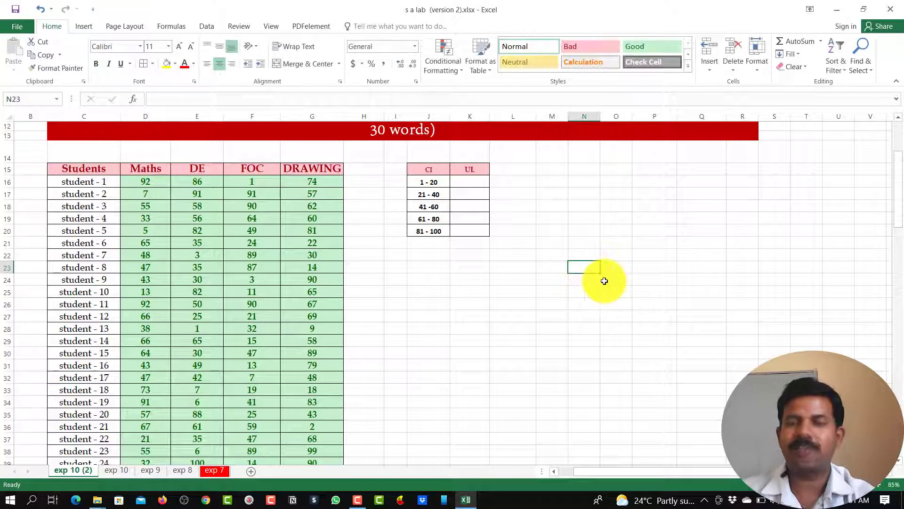
Enter upper limits 20, 40, 60, 80 and 100 in K16:K20 beside the intervals
click(476, 185)
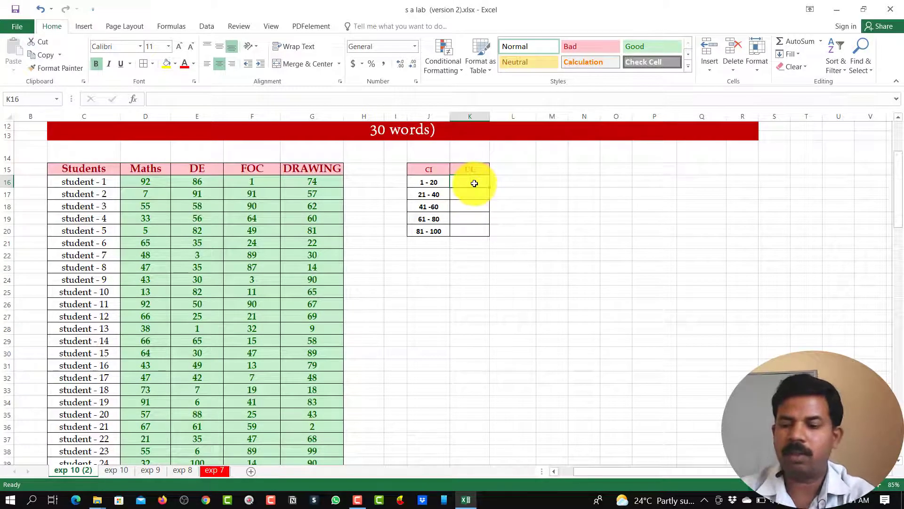
text(20)
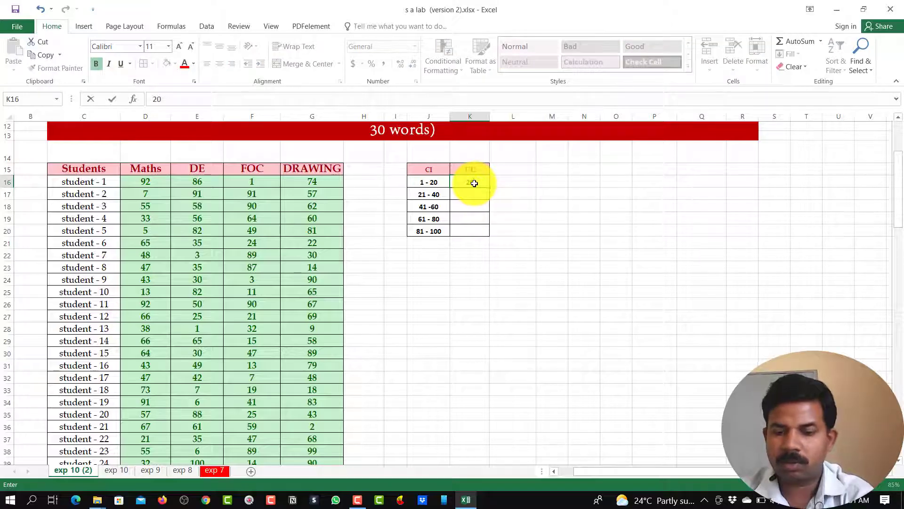
key(Return)
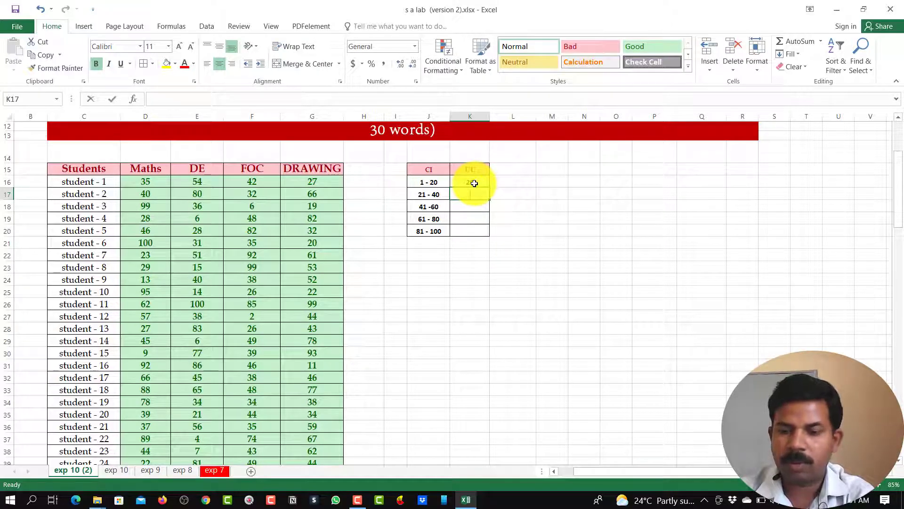
text(40)
key(Return)
text(6)
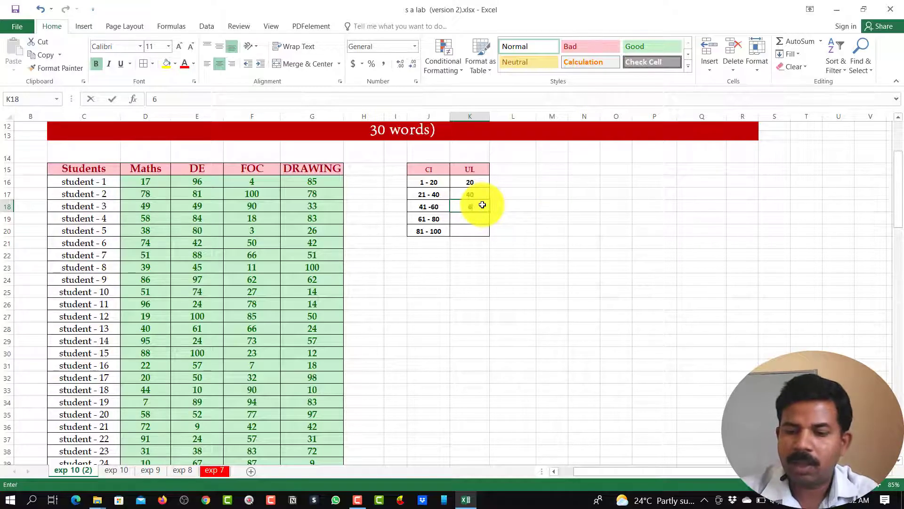
text(0)
key(Return)
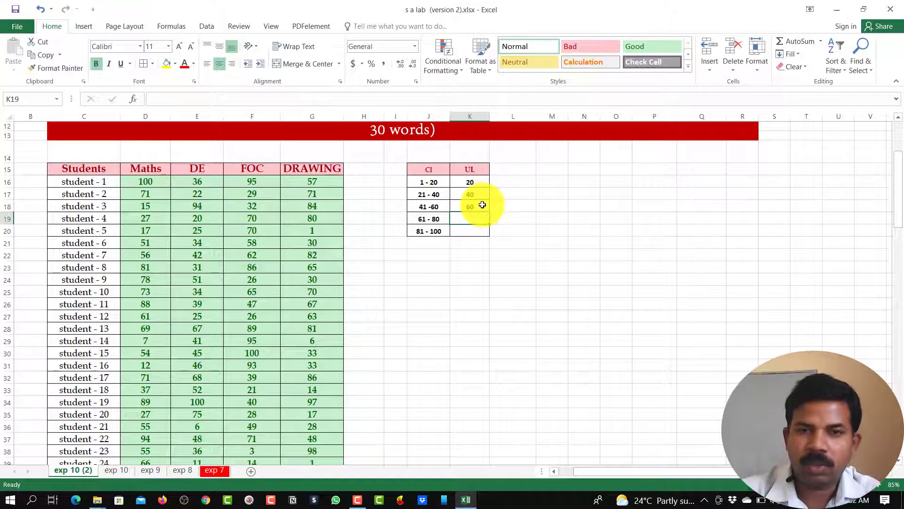
text(80)
key(Return)
text(1)
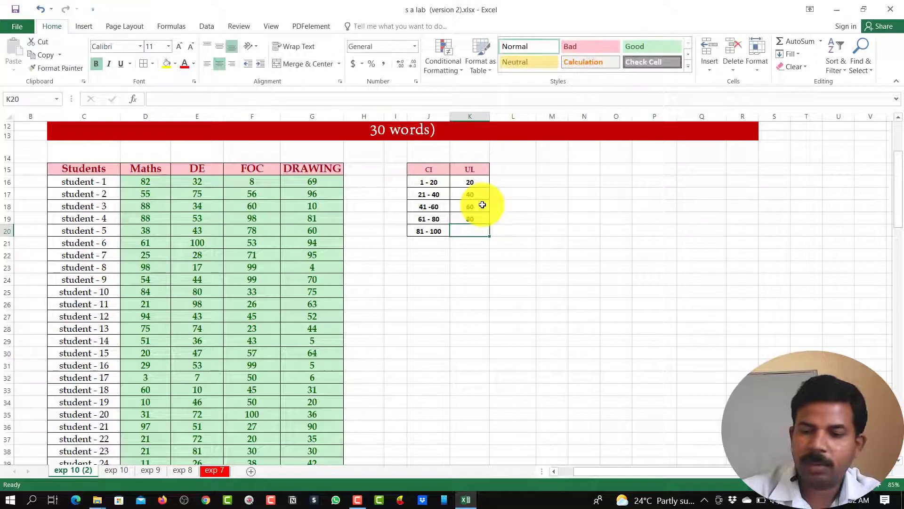
text(00)
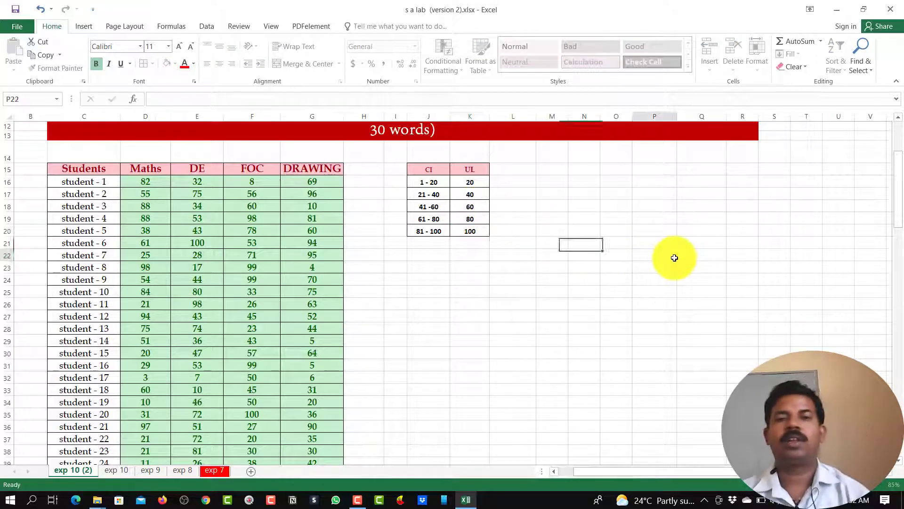
click(669, 255)
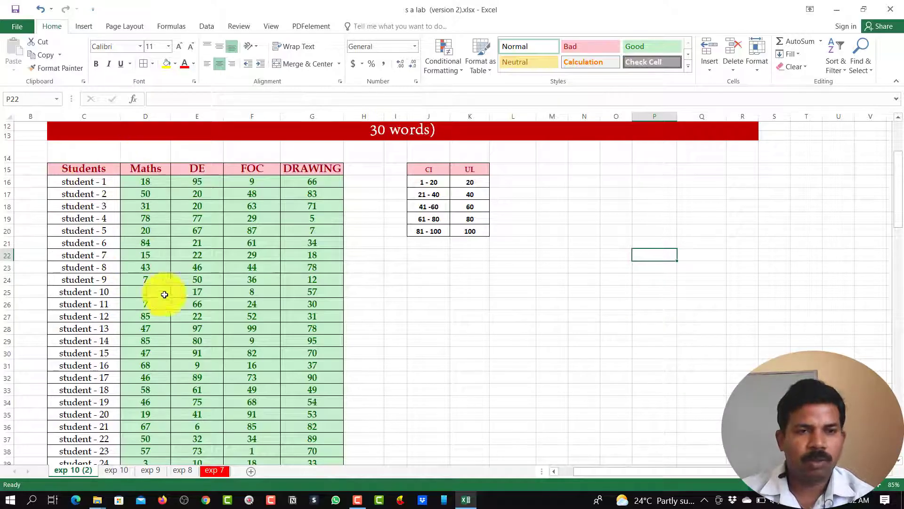
Select cell J24 as the spot for the analysis results
scroll(593, 310, down, 2)
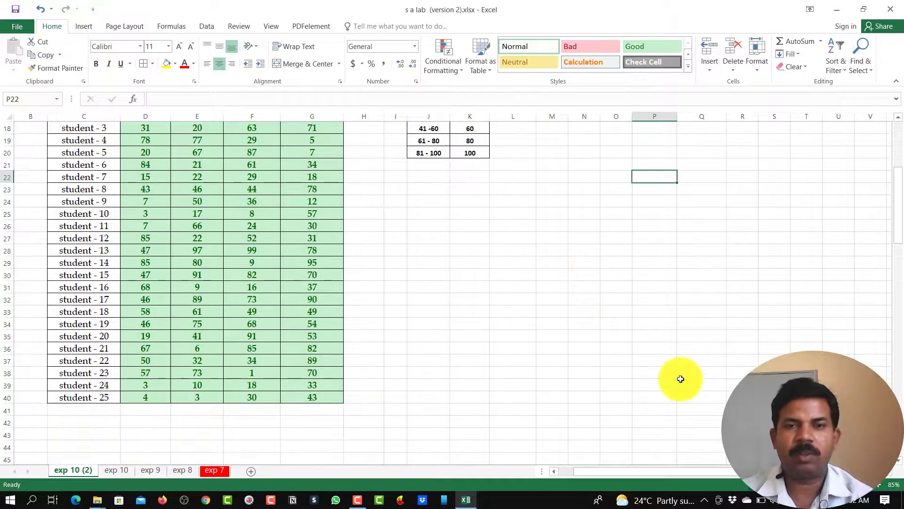
scroll(680, 377, up, 2)
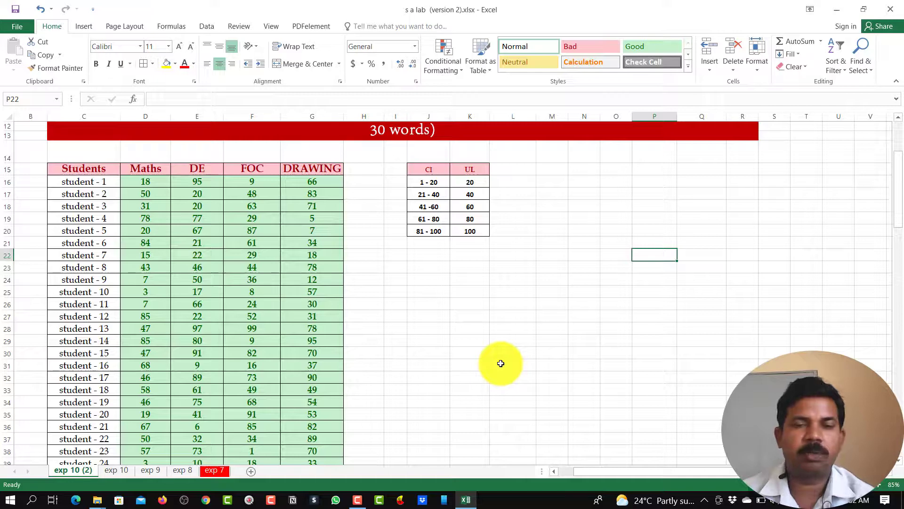
click(428, 279)
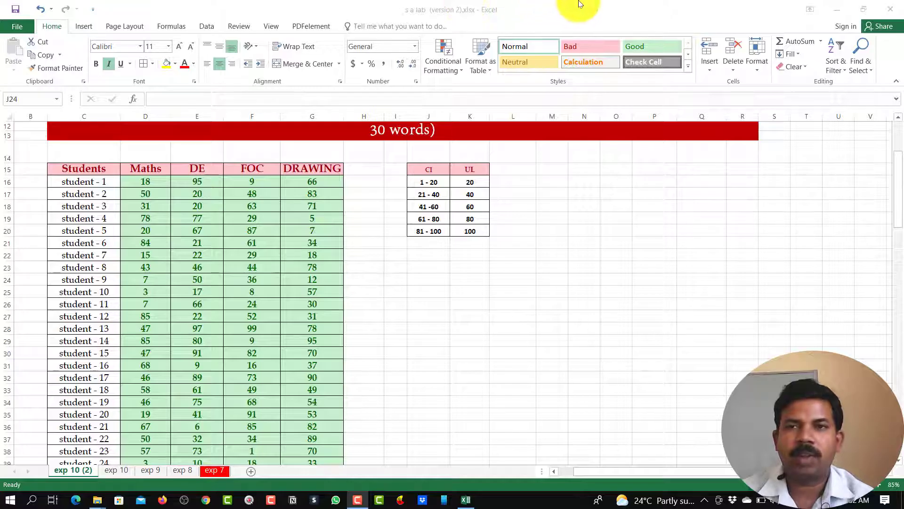
Start a Histogram analysis with input range D16:D40 and bin range K16:K20
click(206, 27)
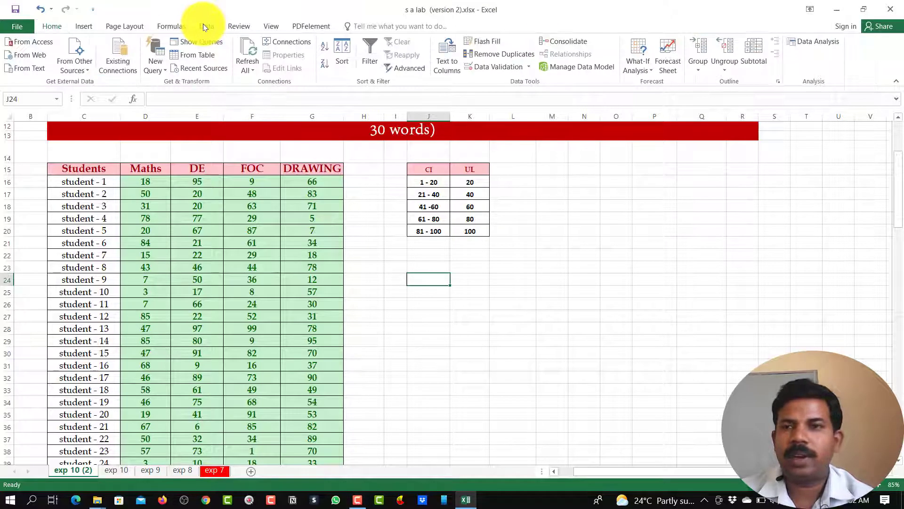
click(810, 41)
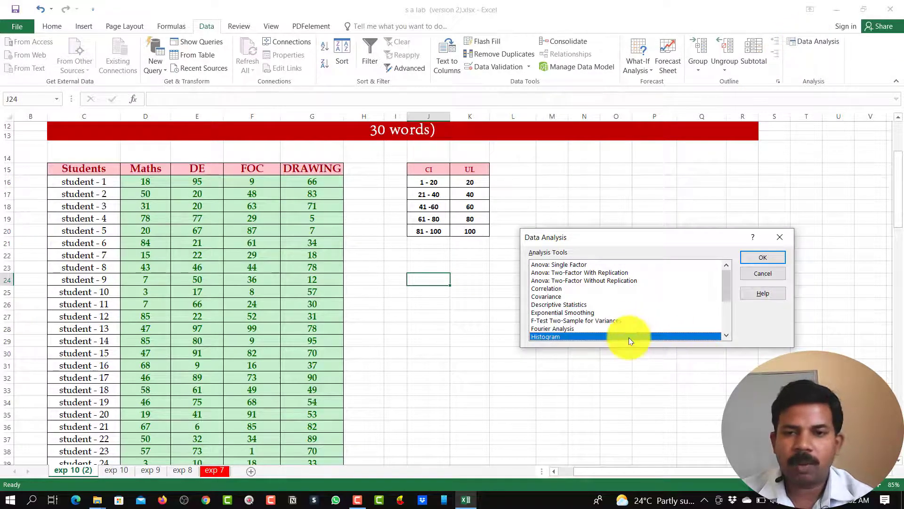
click(750, 258)
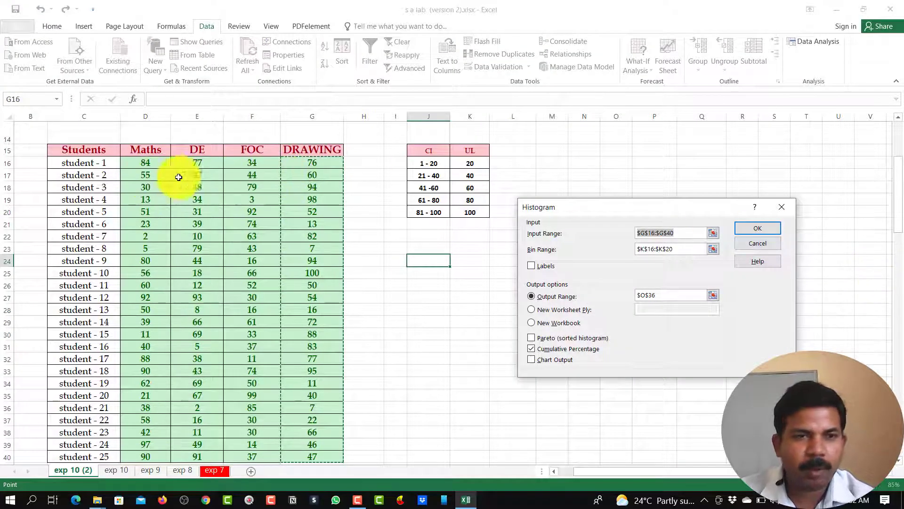
click(713, 233)
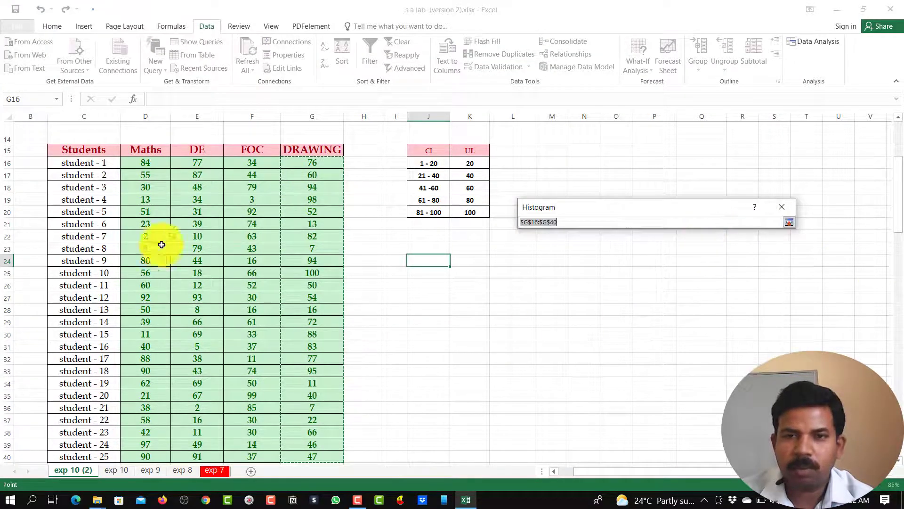
mouse_move(141, 162)
mouse_down()
mouse_move(147, 468)
mouse_move(158, 421)
mouse_up()
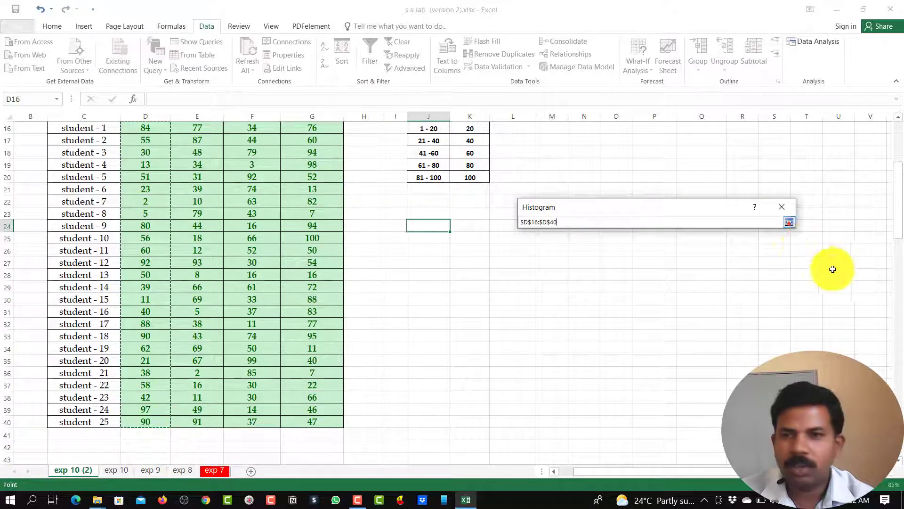
click(788, 222)
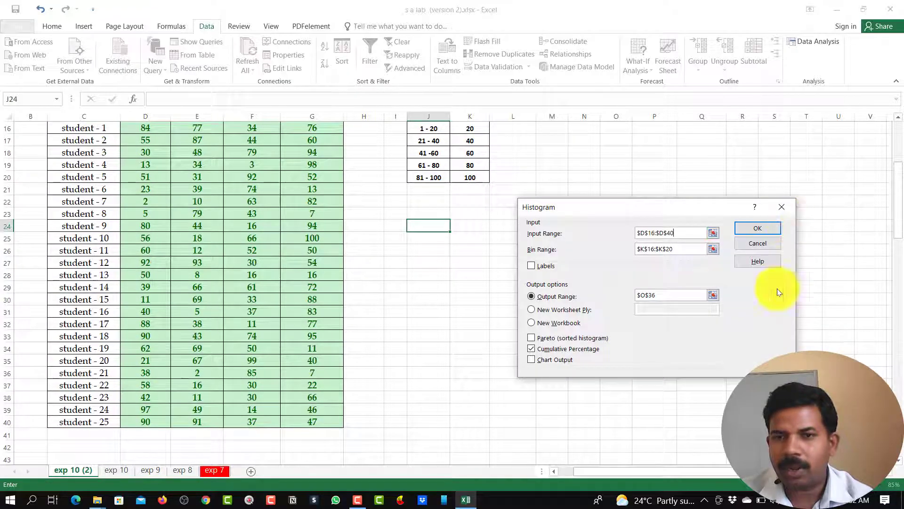
click(713, 248)
scroll(520, 207, up, 1)
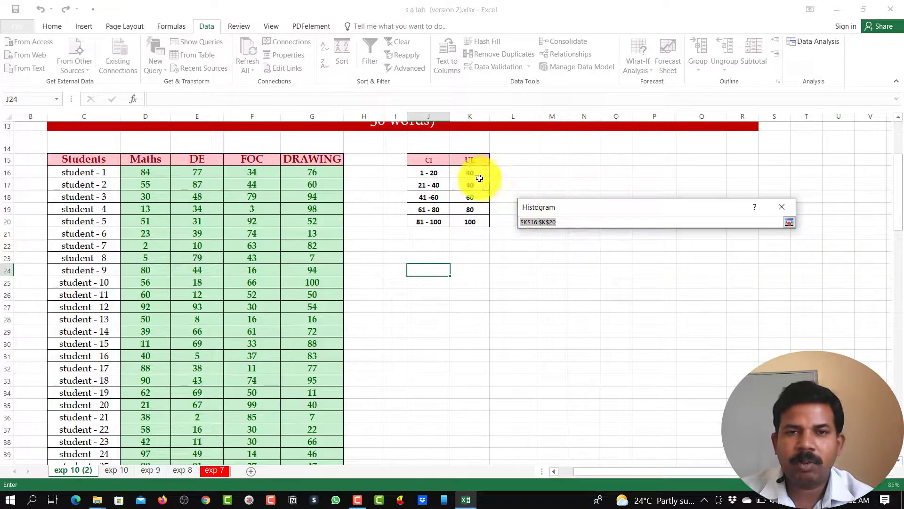
drag(470, 172, 470, 220)
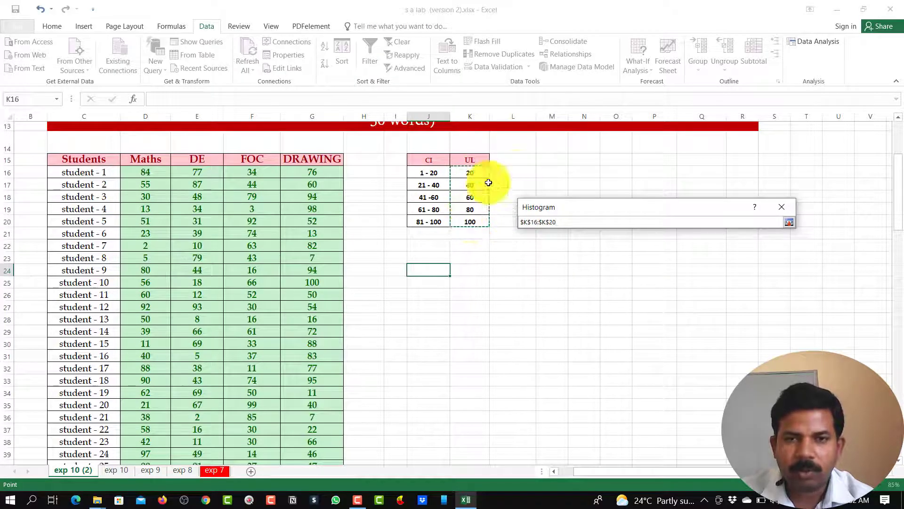
click(789, 222)
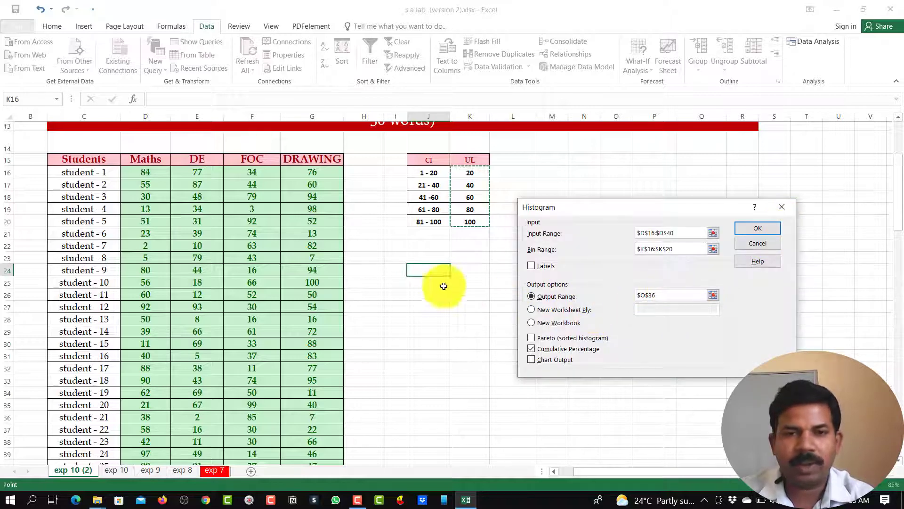
Output the Maths histogram at J24 with Cumulative Percentage ticked
click(714, 294)
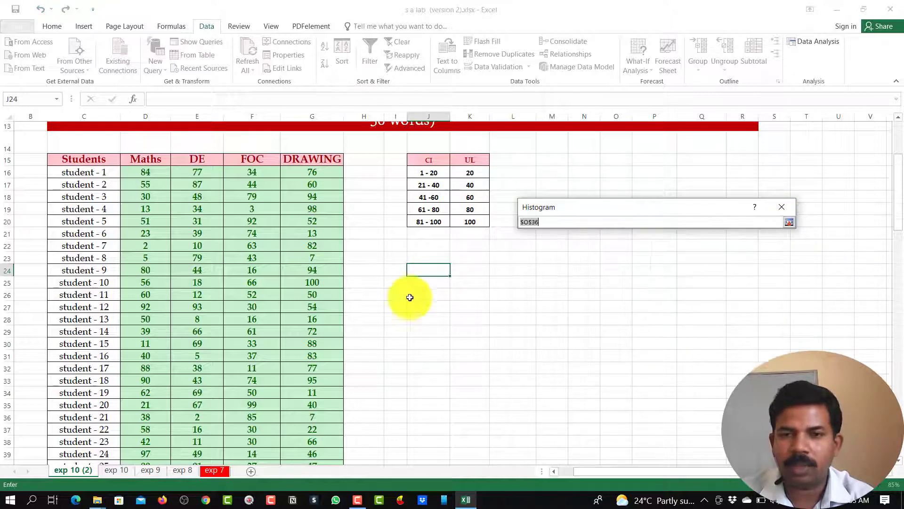
click(427, 270)
click(786, 223)
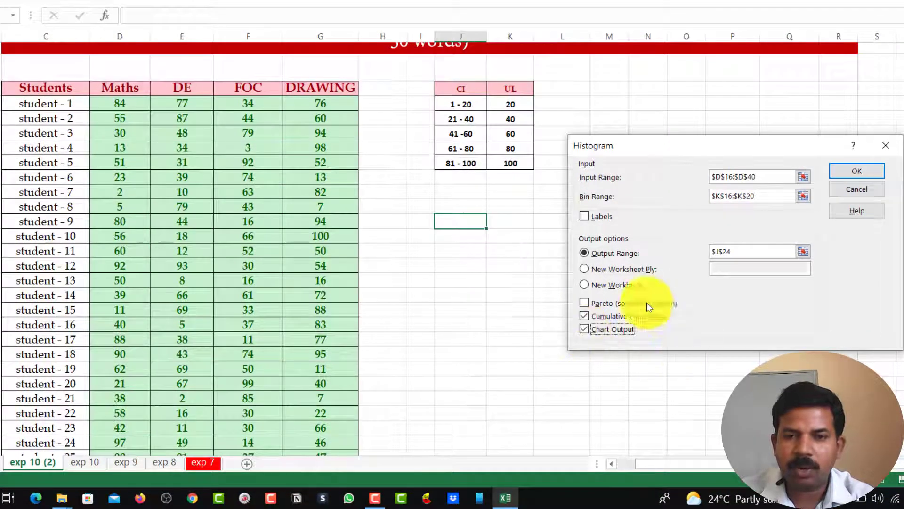
click(585, 319)
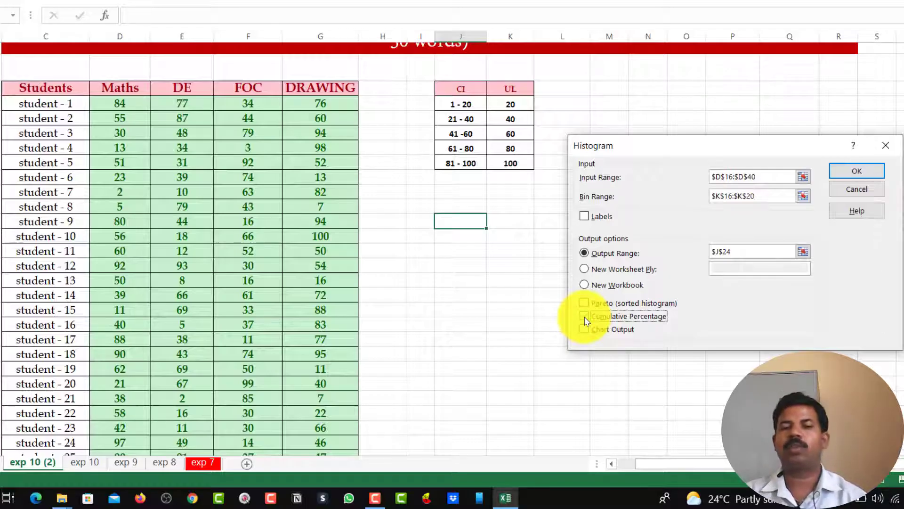
click(585, 318)
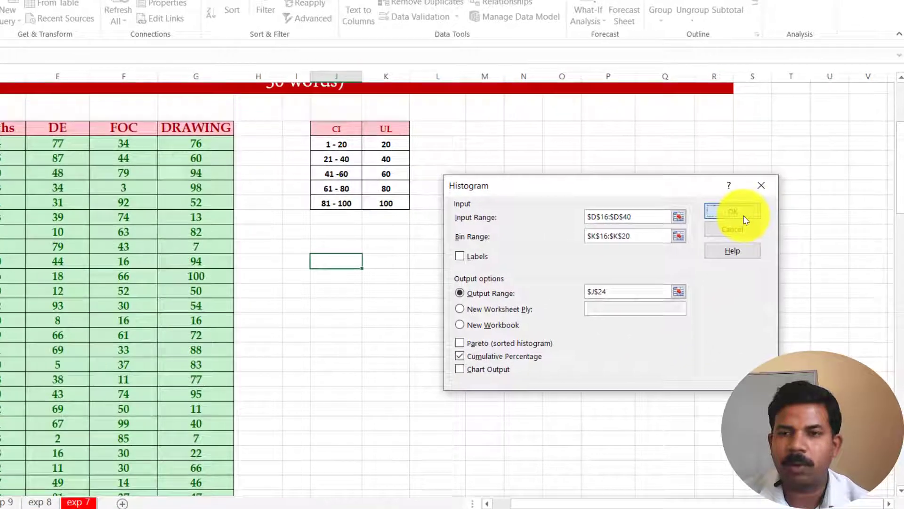
click(857, 171)
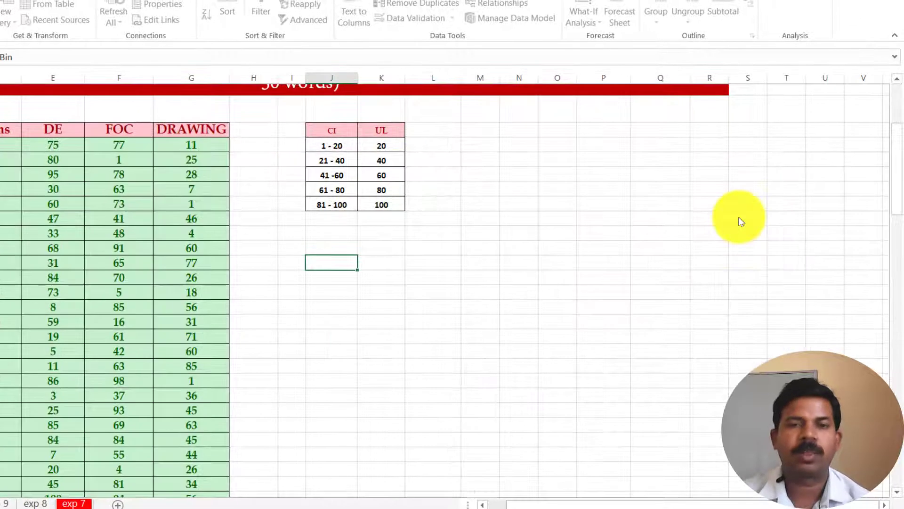
click(438, 382)
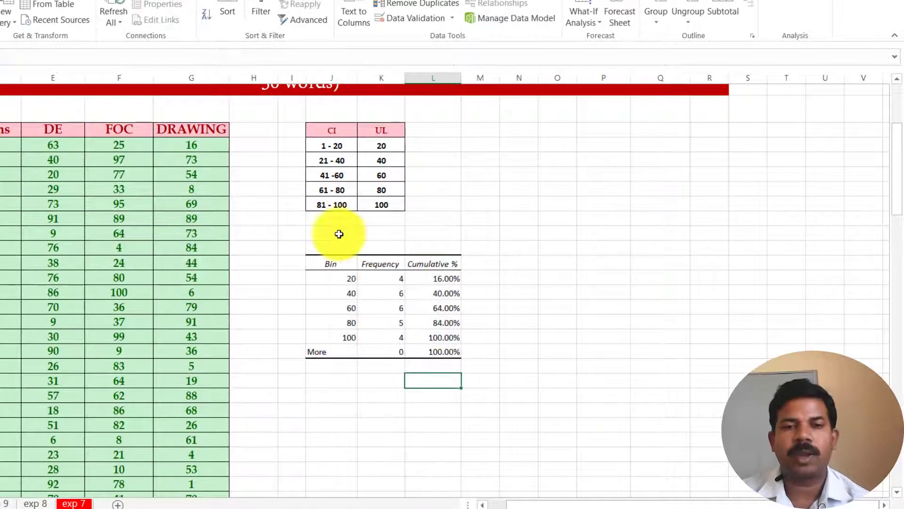
click(385, 250)
click(397, 236)
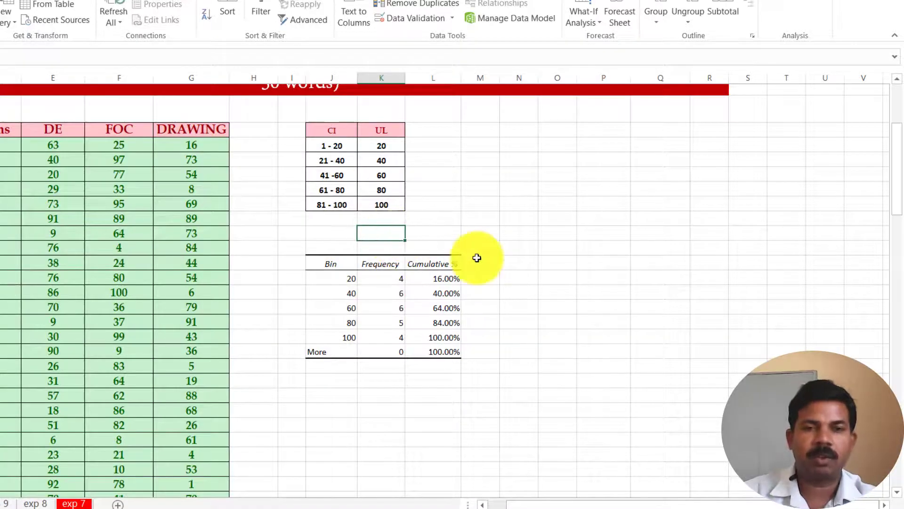
text(Maths)
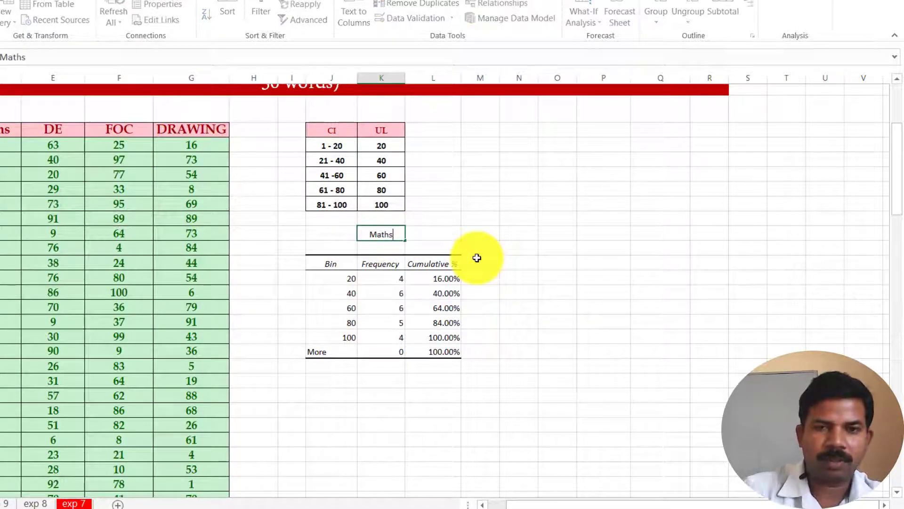
click(721, 395)
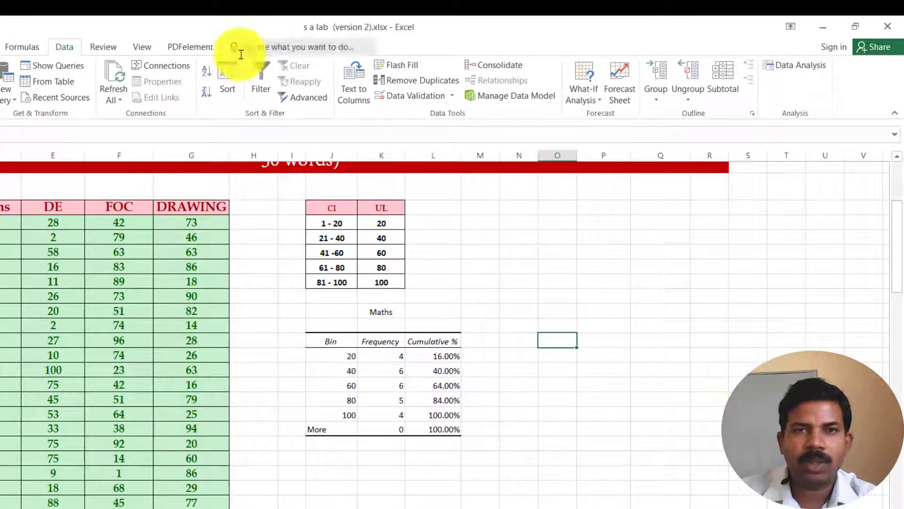
Start a Histogram with input range E16:E40 and bin range K16:K20
click(801, 66)
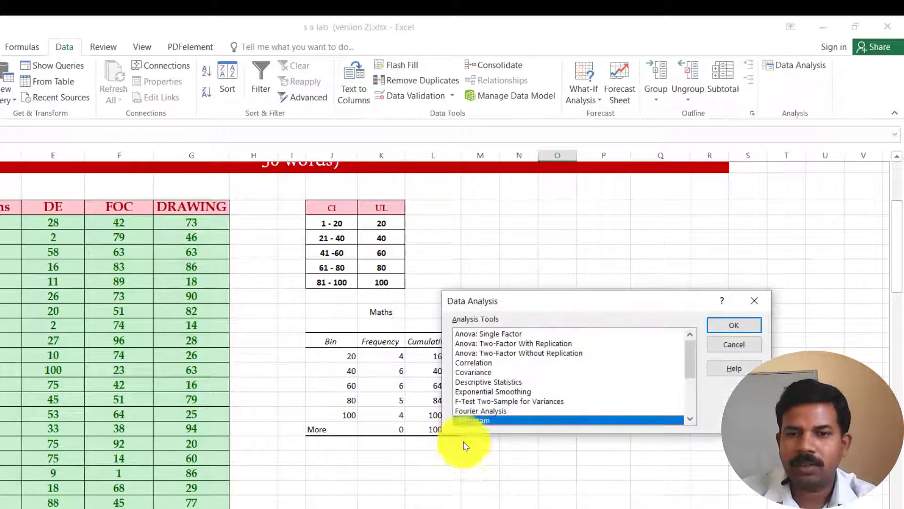
click(734, 327)
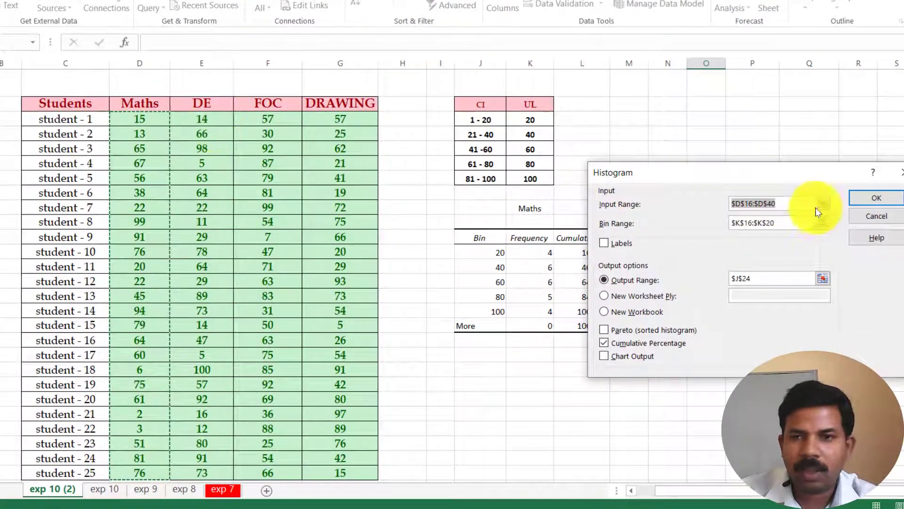
click(824, 203)
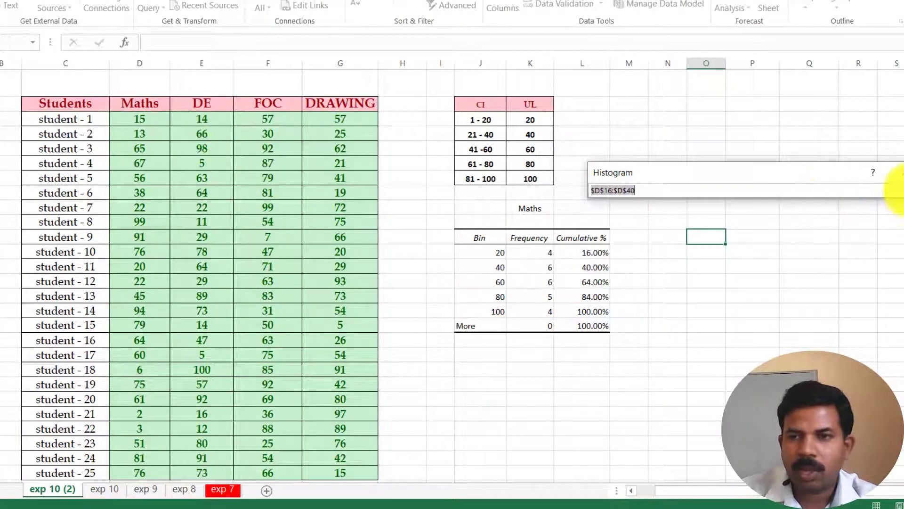
click(898, 190)
drag(196, 119, 208, 440)
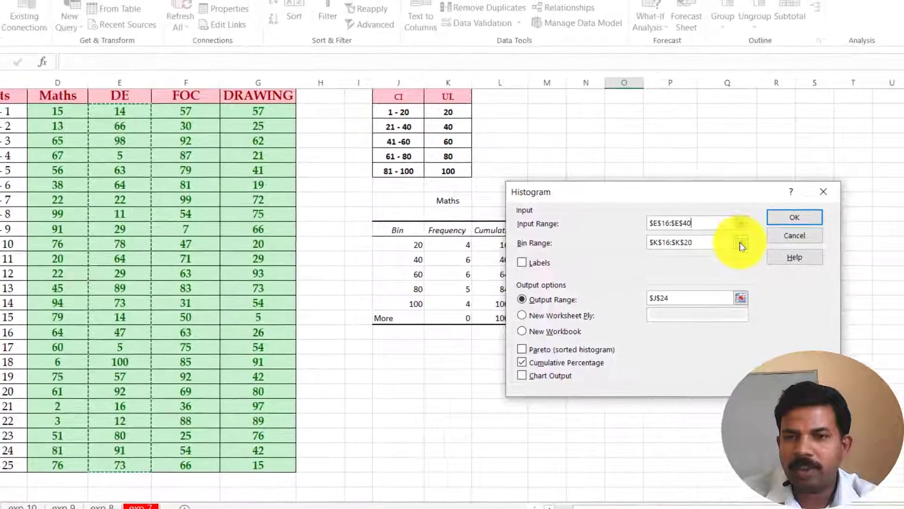
click(821, 222)
drag(399, 123, 399, 182)
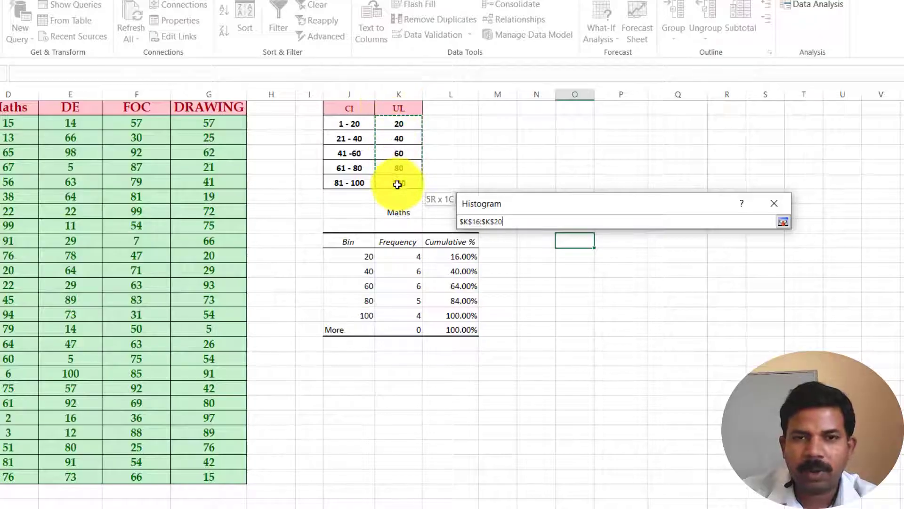
click(784, 224)
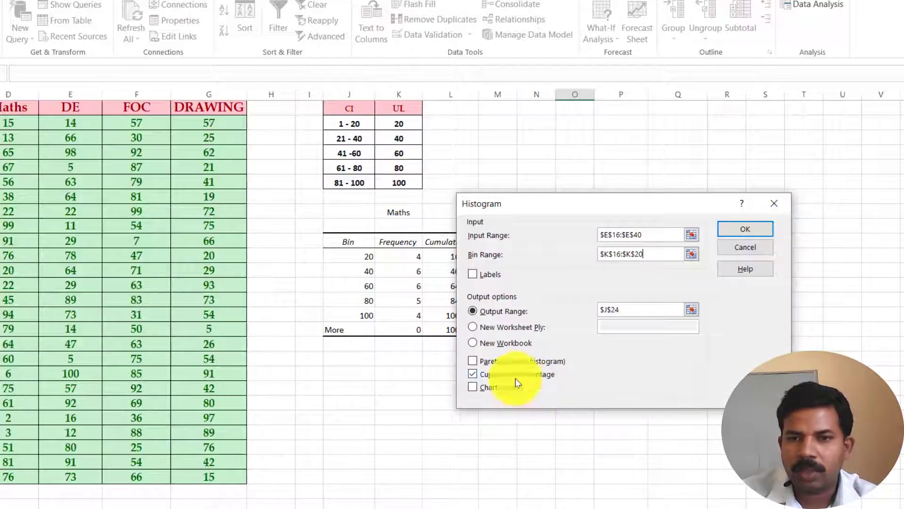
Output the DE histogram at O24 with Cumulative Percentage
click(691, 309)
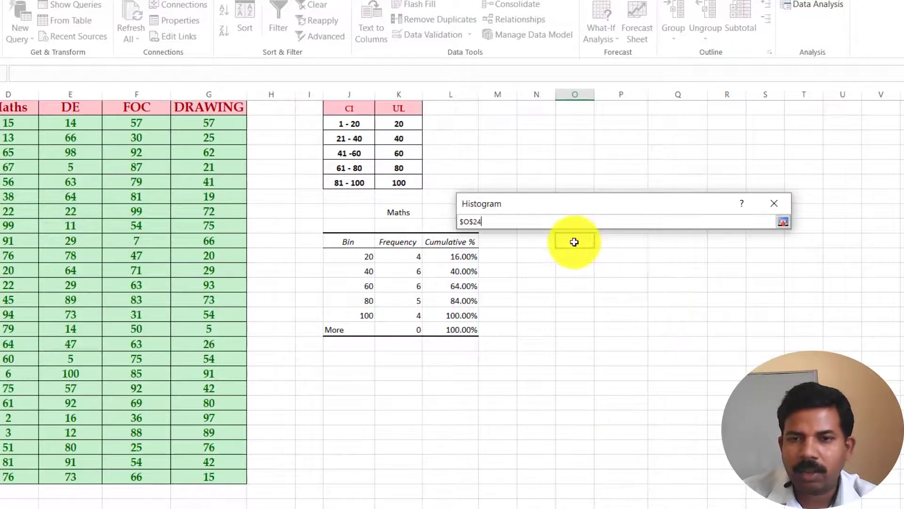
click(783, 221)
click(472, 374)
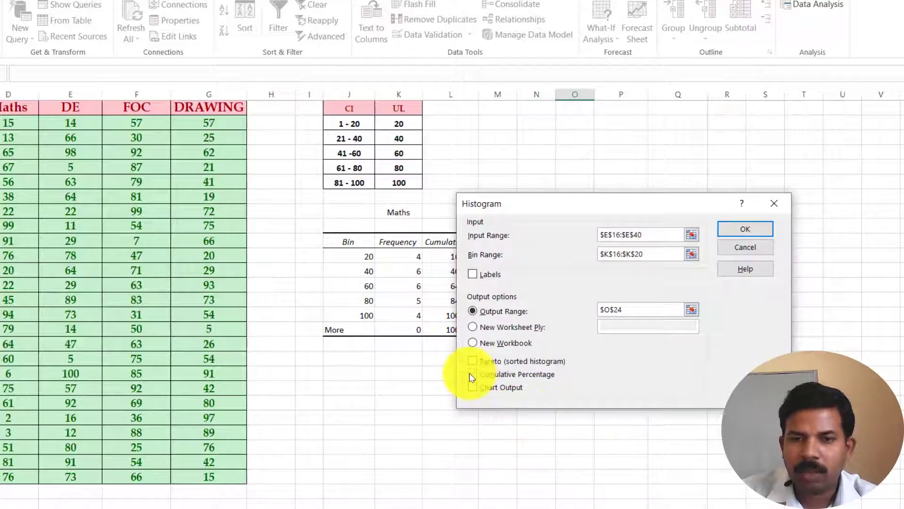
click(745, 229)
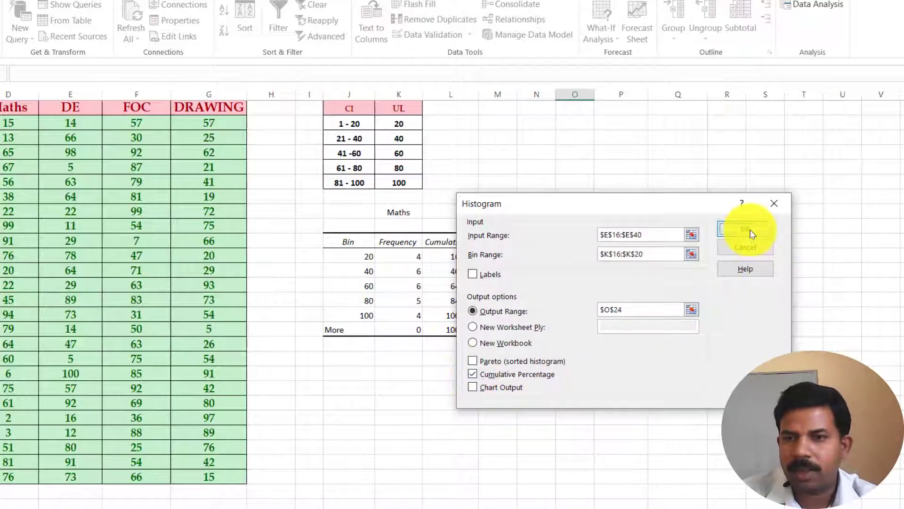
click(766, 358)
Label the new table DE in cell P22
scroll(773, 349, down, 1)
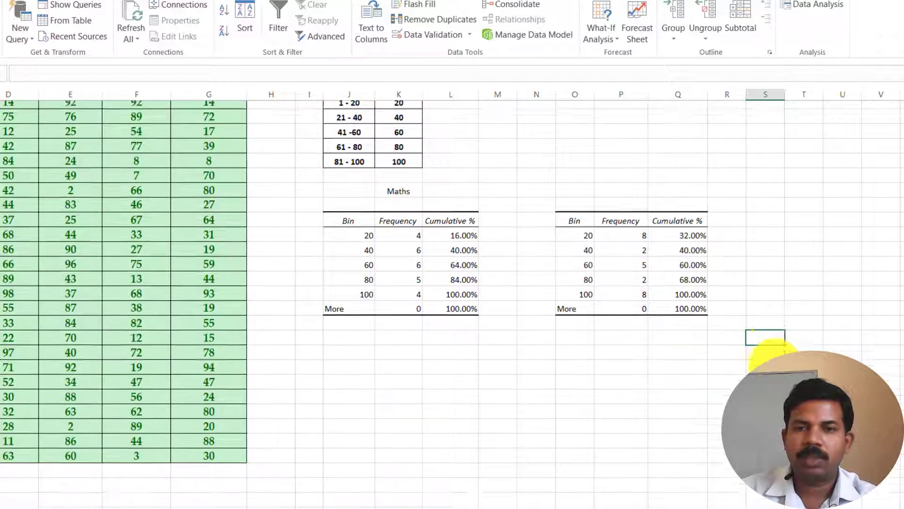
scroll(672, 168, down, 1)
scroll(654, 152, up, 1)
click(625, 170)
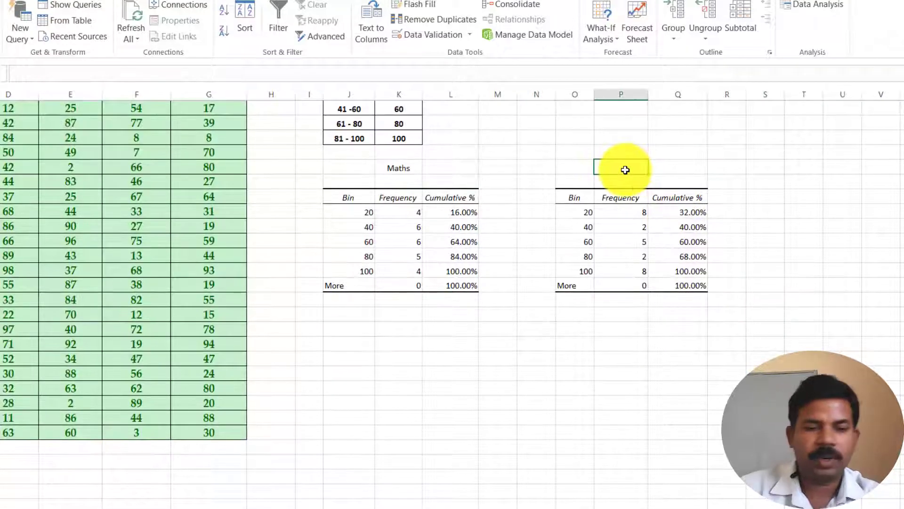
text(DE)
click(677, 372)
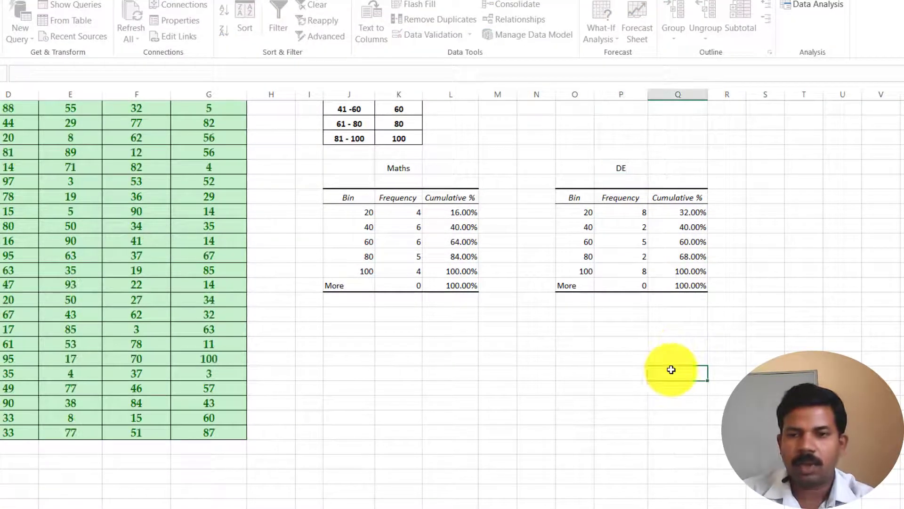
click(344, 359)
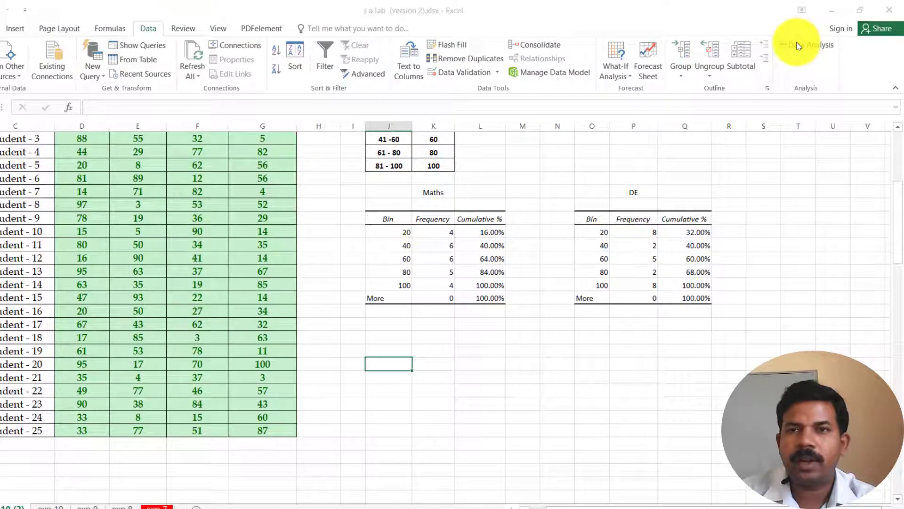
Run a Histogram on F16:F40 with bins K16:K20, output at J35 with Cumulative Percentage
click(799, 46)
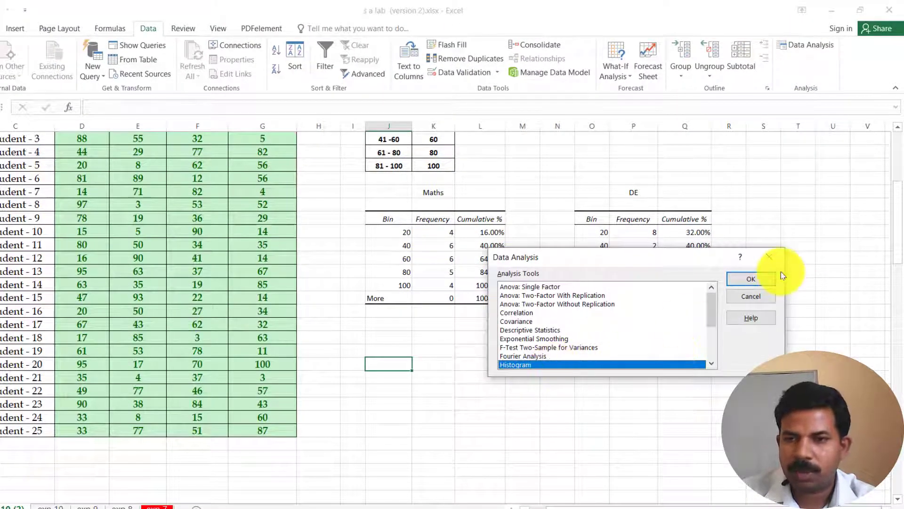
click(759, 282)
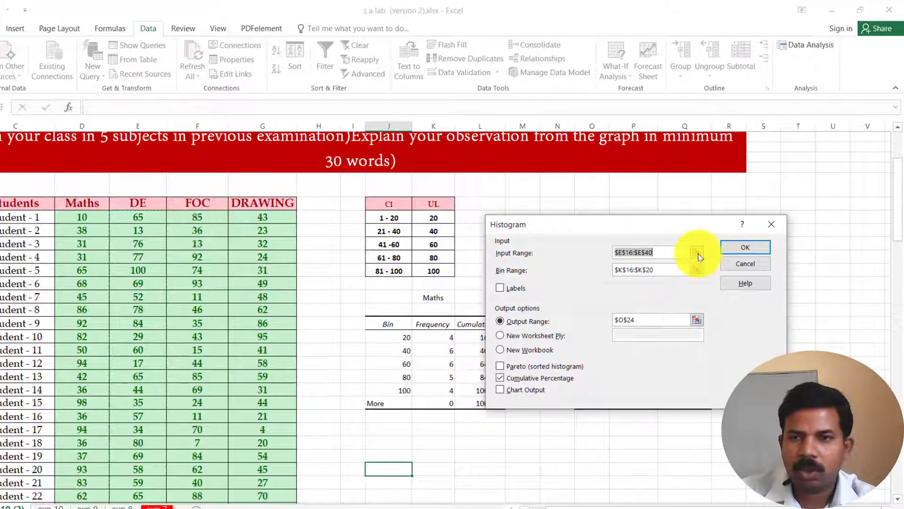
click(697, 255)
drag(205, 219, 255, 388)
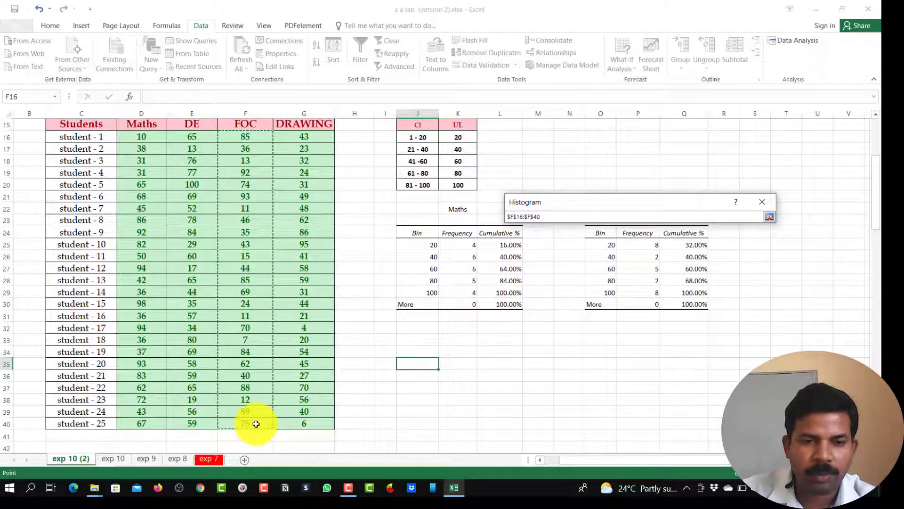
click(769, 217)
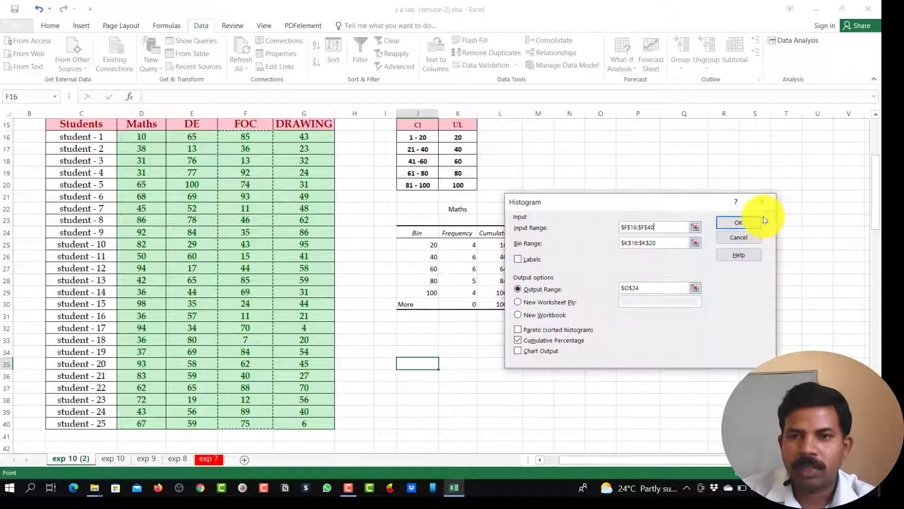
click(695, 288)
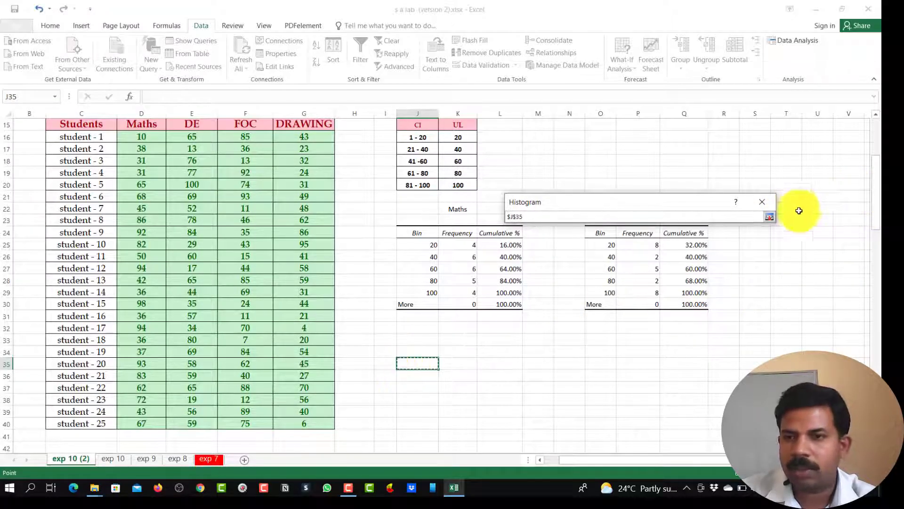
click(769, 216)
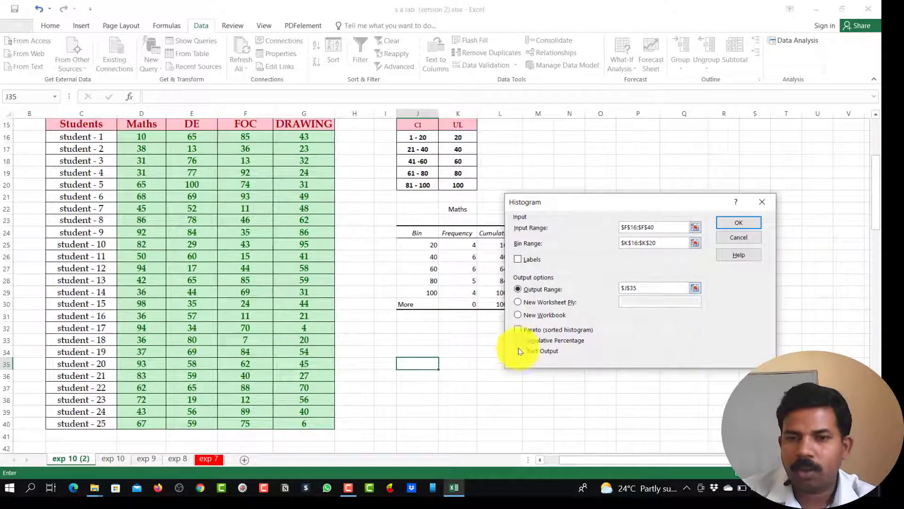
click(733, 225)
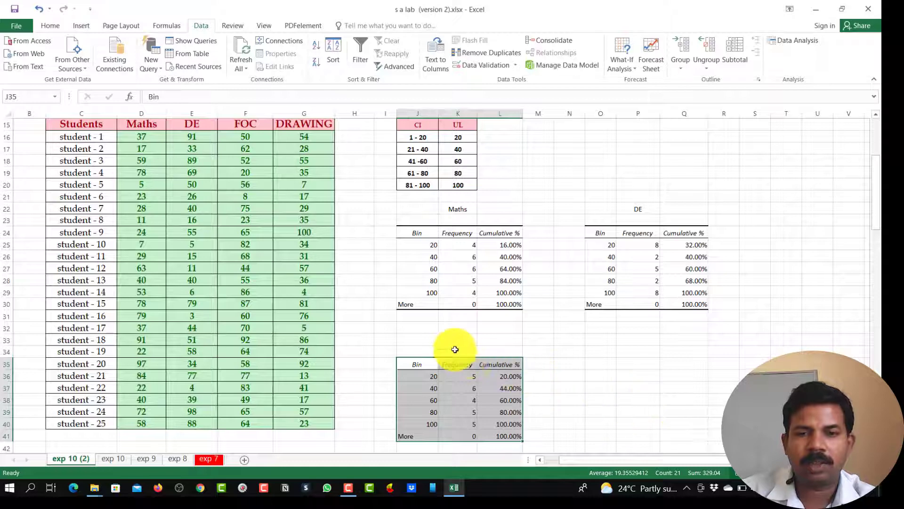
Label the new table FOC in cell K33
click(458, 348)
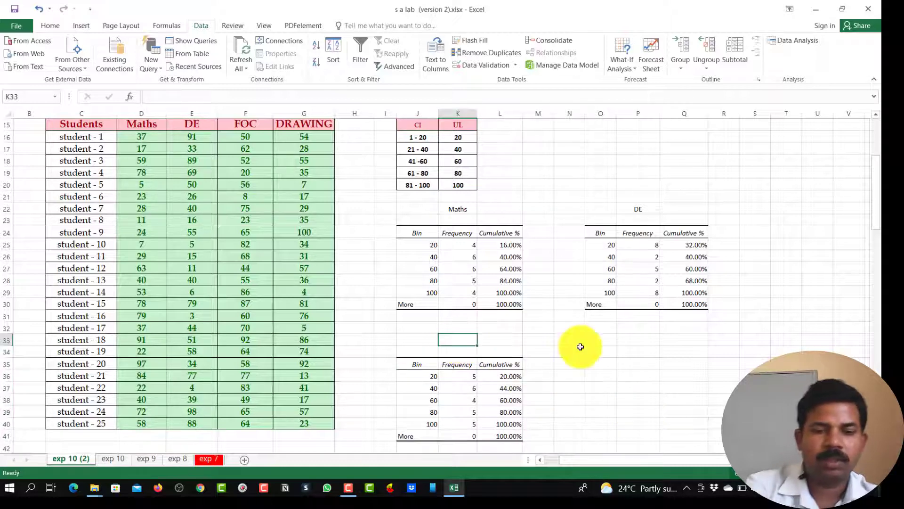
text(fo)
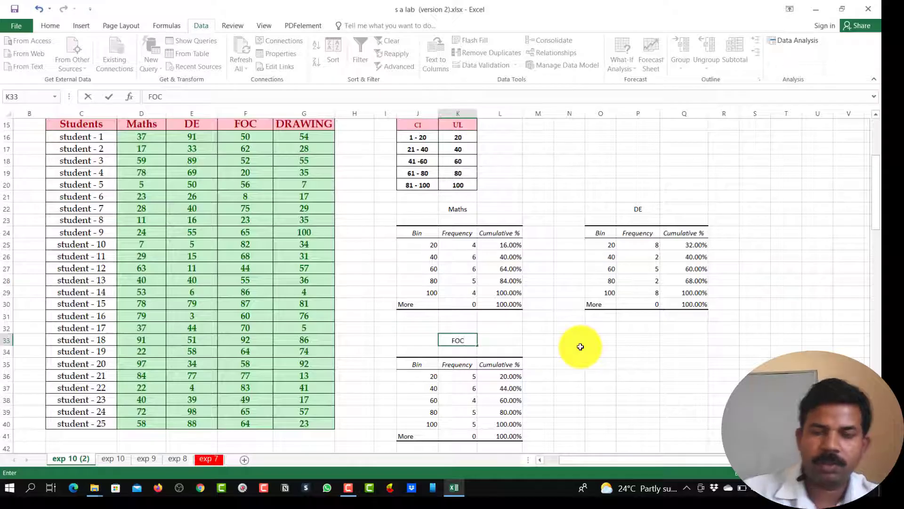
scroll(580, 347, down, 1)
scroll(590, 334, down, 1)
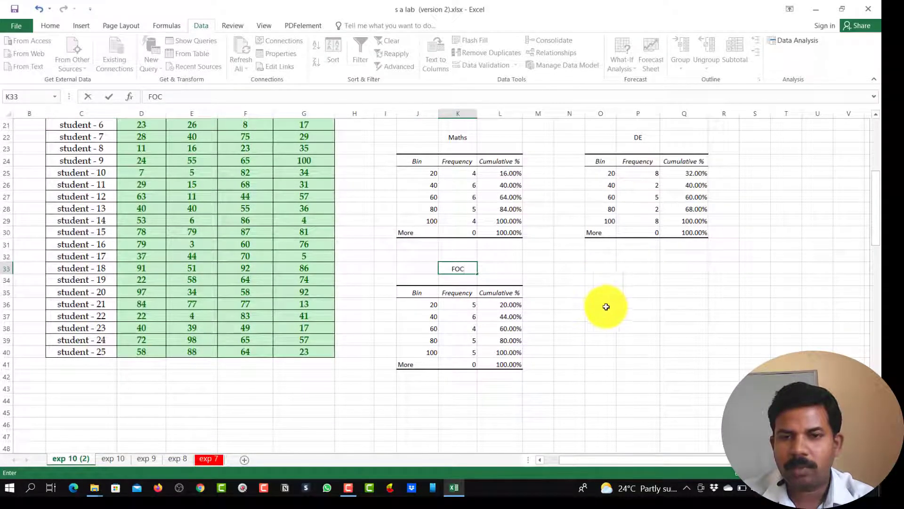
click(603, 295)
scroll(716, 327, up, 1)
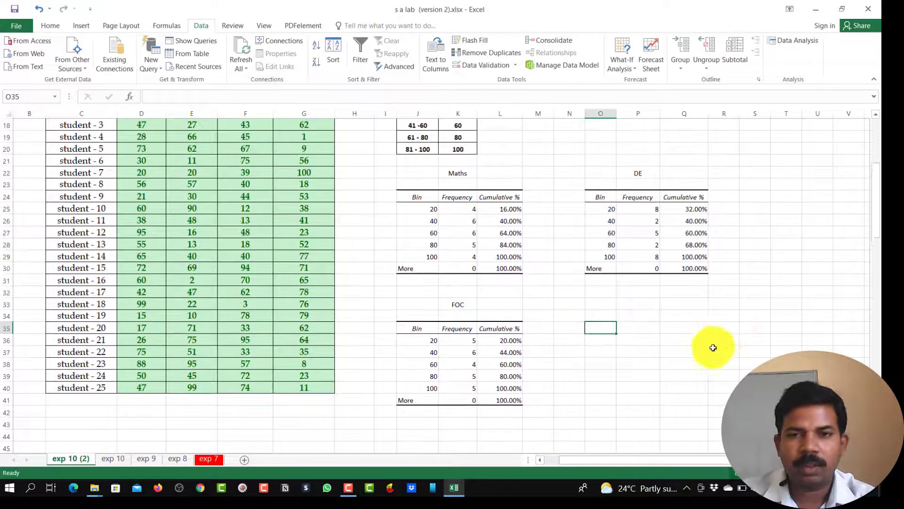
scroll(645, 355, up, 2)
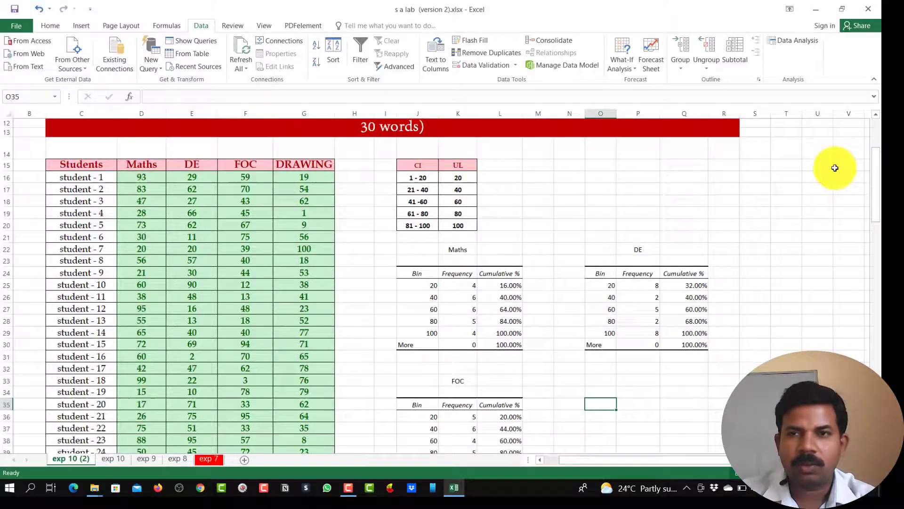
Start a Histogram with the DRAWING marks G16:G40 as input range
click(803, 45)
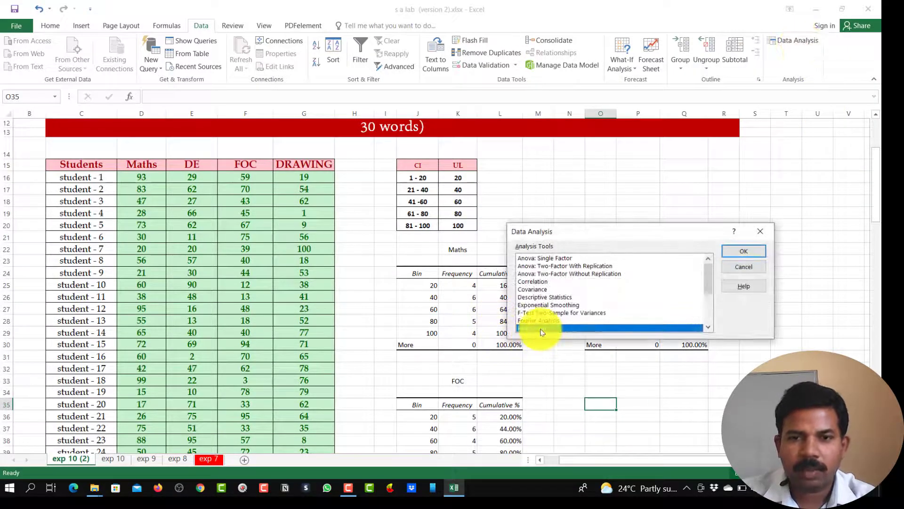
click(744, 251)
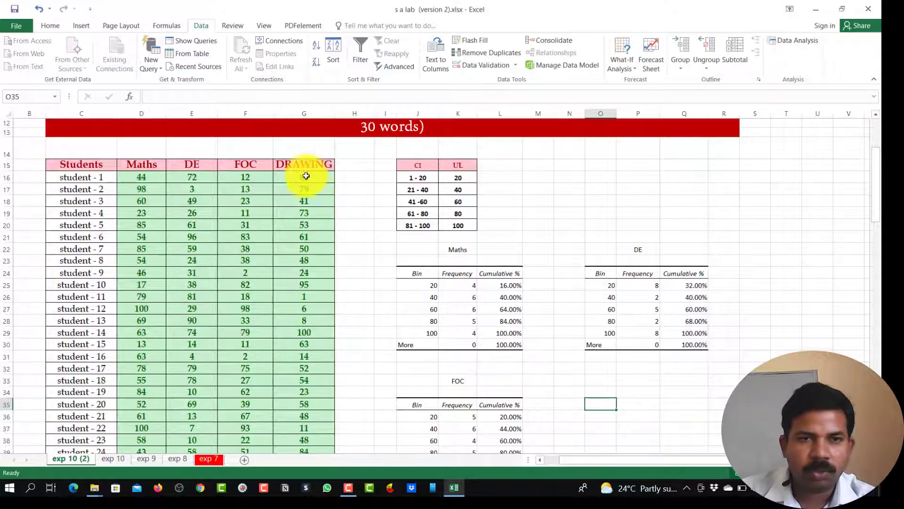
click(694, 227)
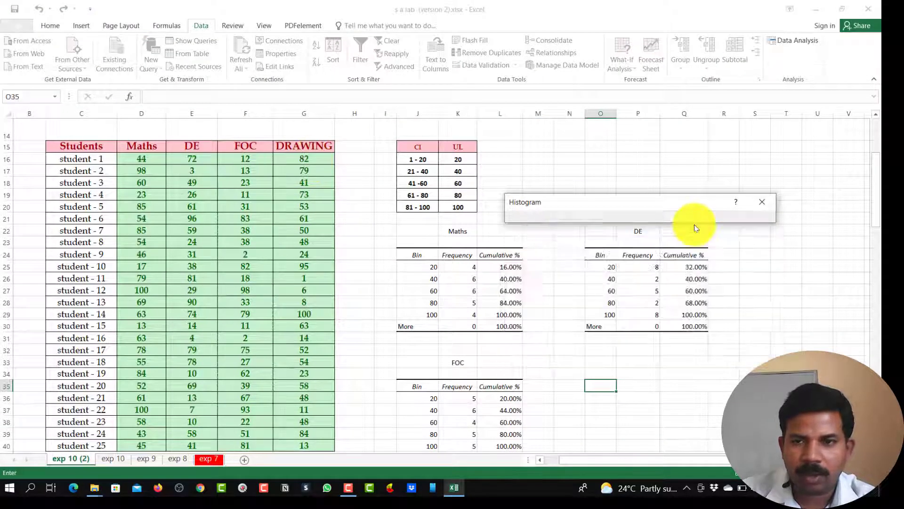
click(769, 216)
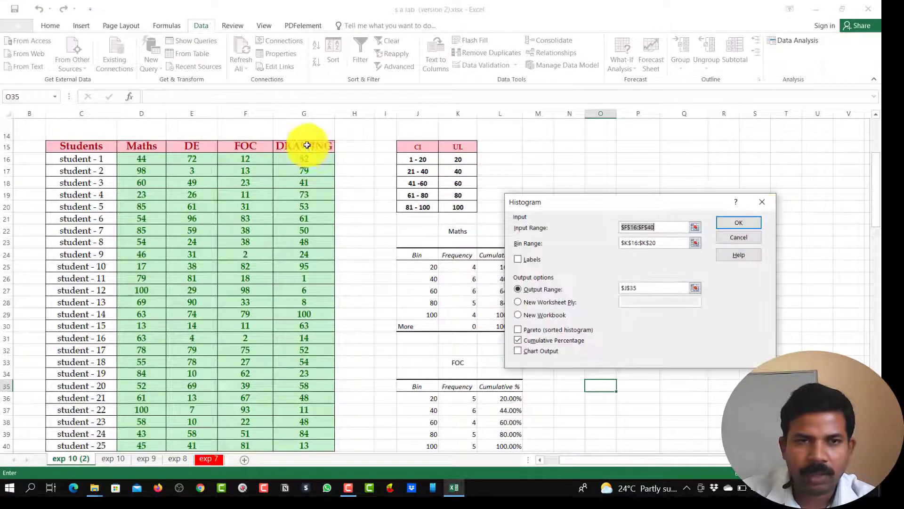
drag(309, 157, 311, 411)
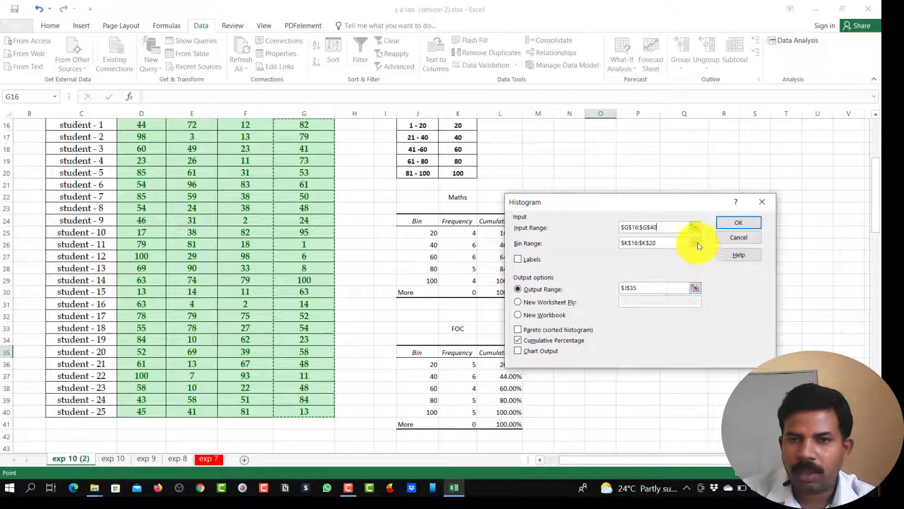
Set bins K16:K20 and output O35, then generate the DRAWING table
click(696, 243)
scroll(465, 168, up, 1)
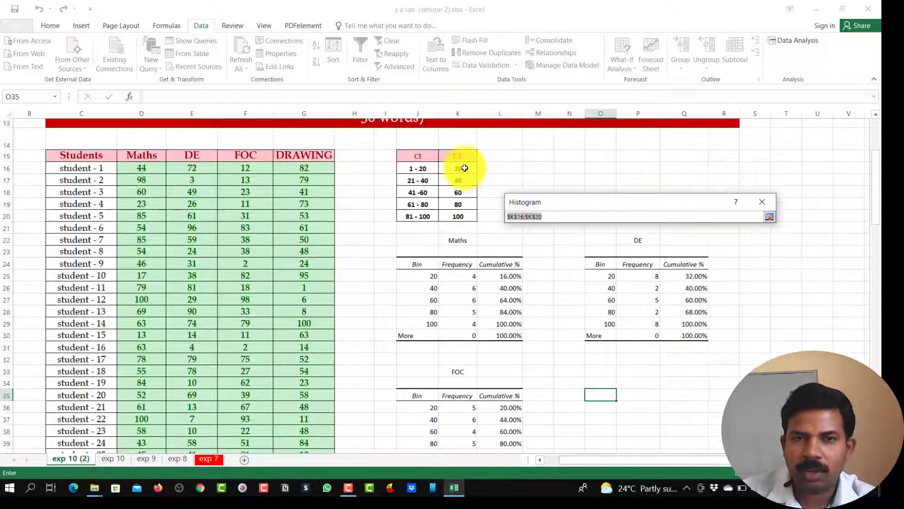
drag(464, 168, 464, 201)
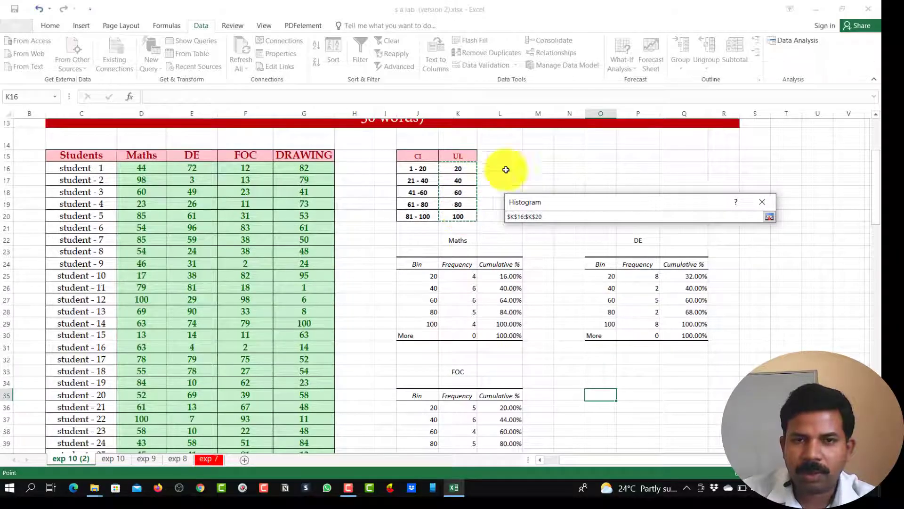
click(770, 216)
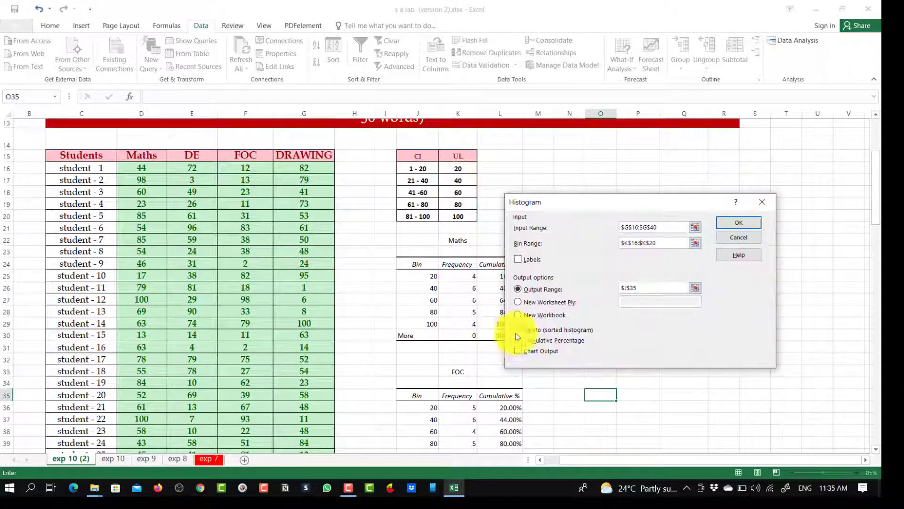
click(695, 288)
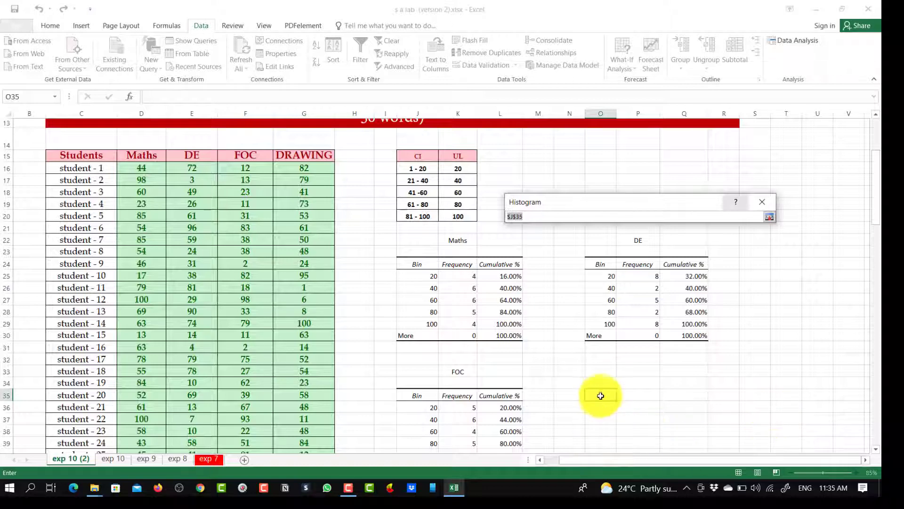
click(769, 216)
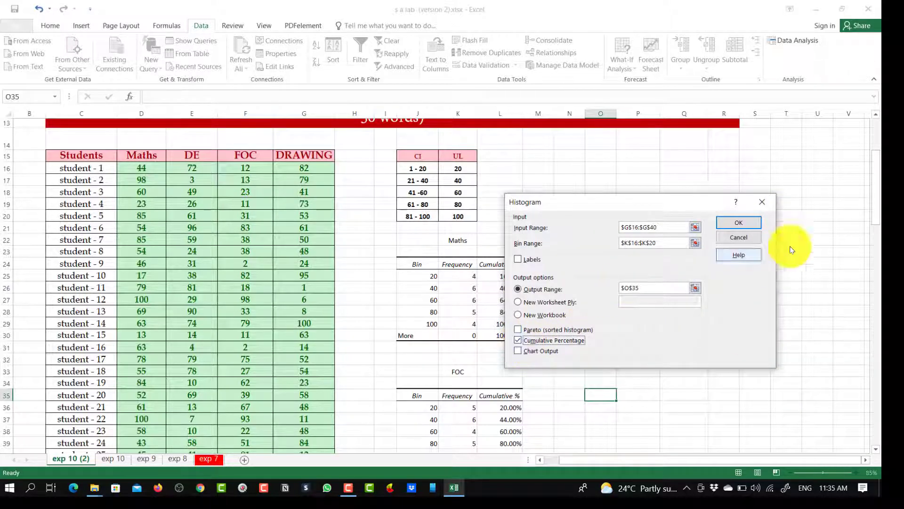
click(738, 222)
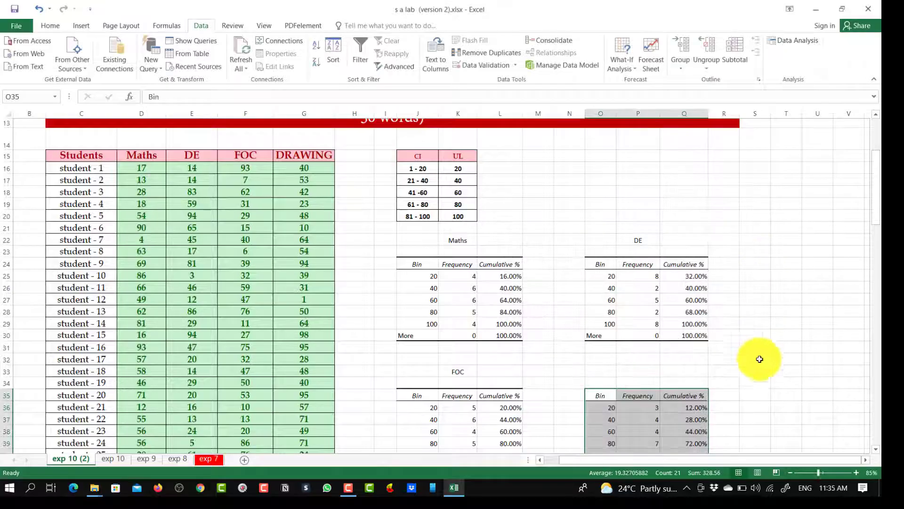
Type the heading DRAWING into cell P33 above the fourth table
scroll(787, 374, down, 2)
click(644, 289)
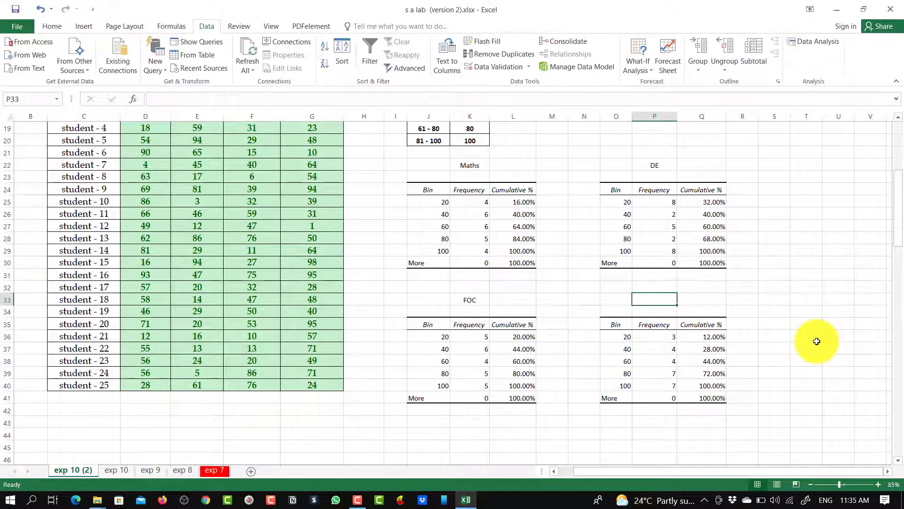
text(d)
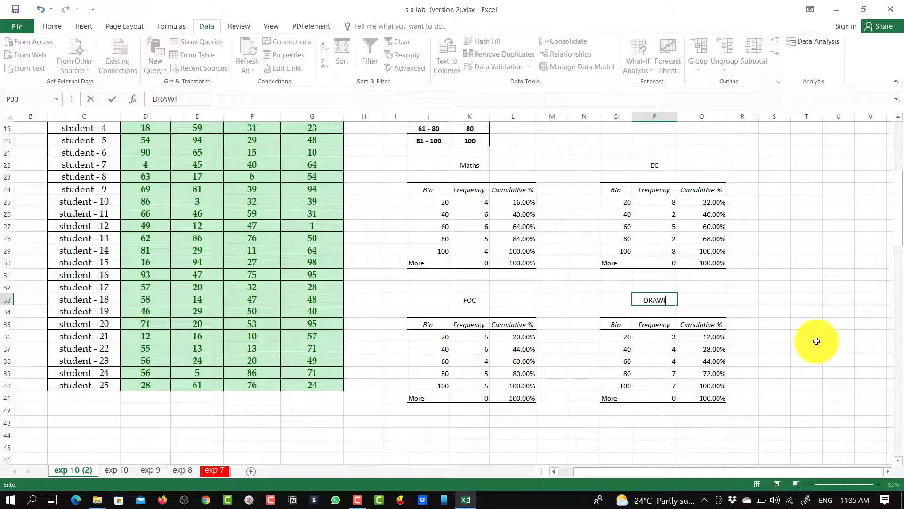
click(825, 343)
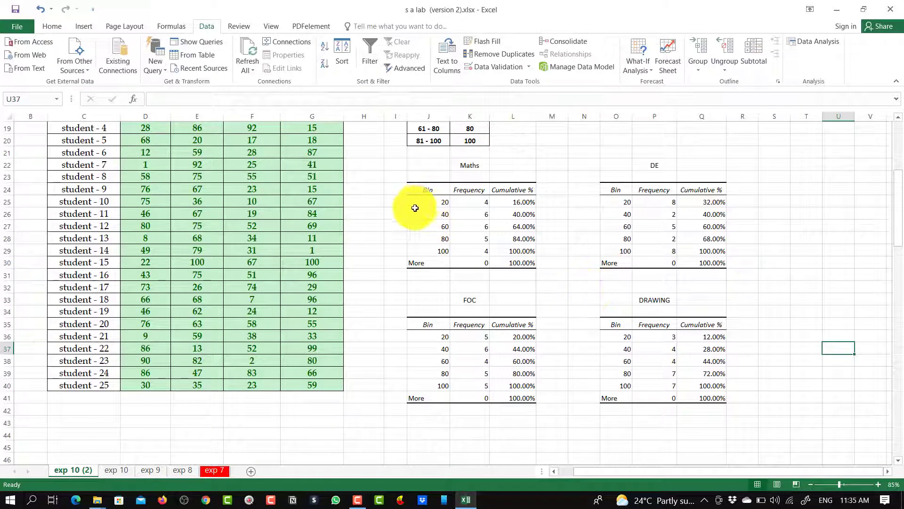
Insert a blank row at the top of the Maths table's data
mouse_move(415, 203)
mouse_down()
mouse_move(511, 203)
mouse_move(493, 202)
mouse_up()
right_click(493, 203)
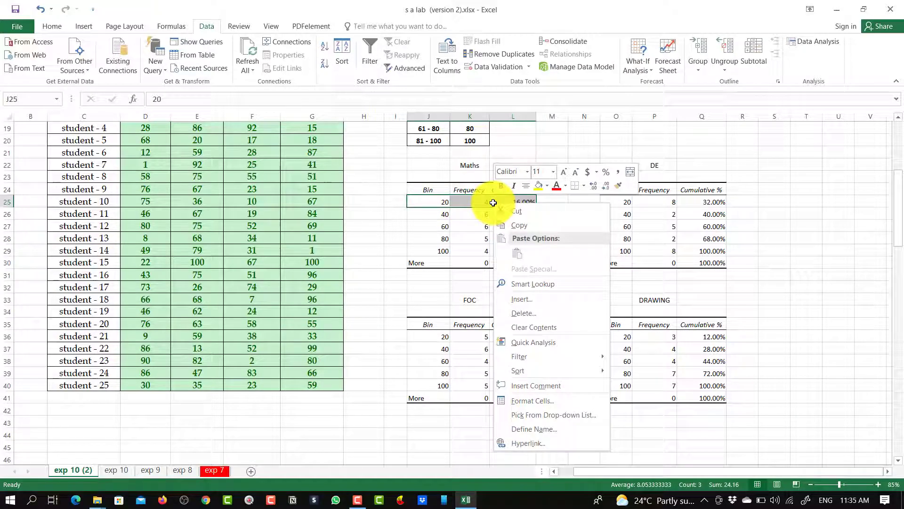
click(515, 306)
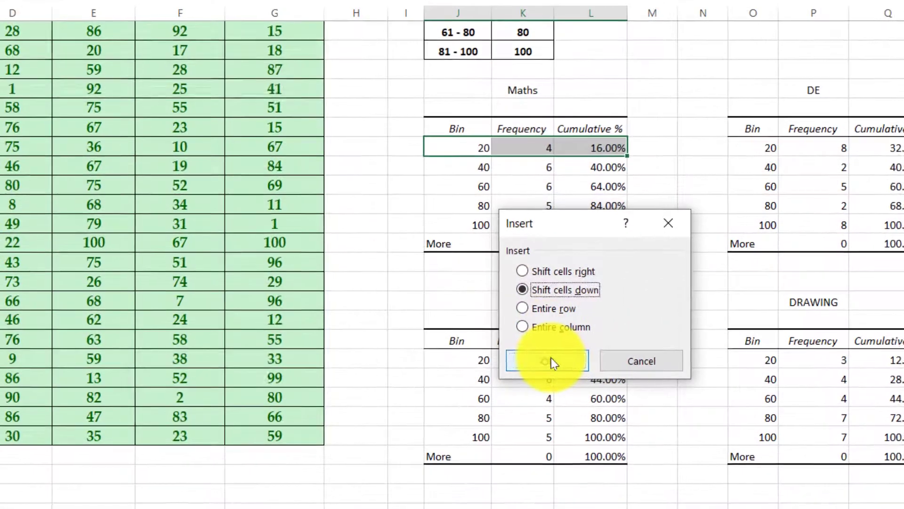
click(486, 337)
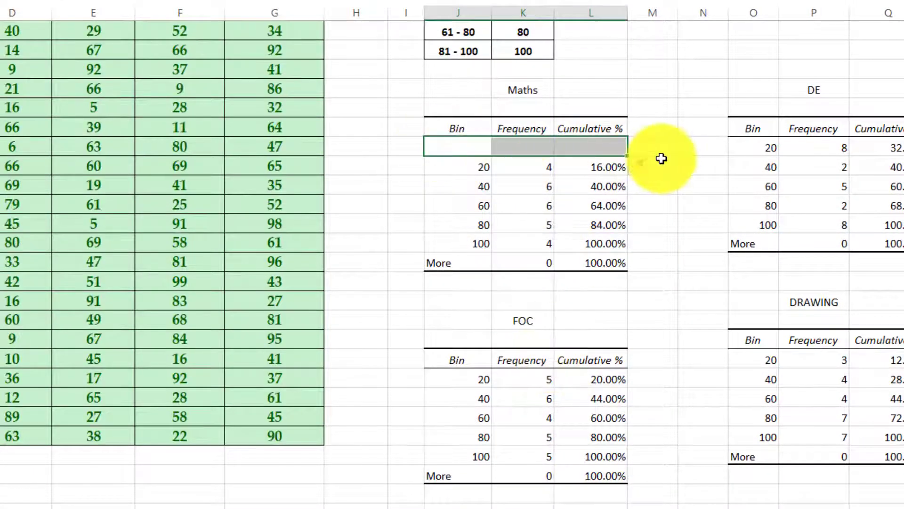
click(535, 144)
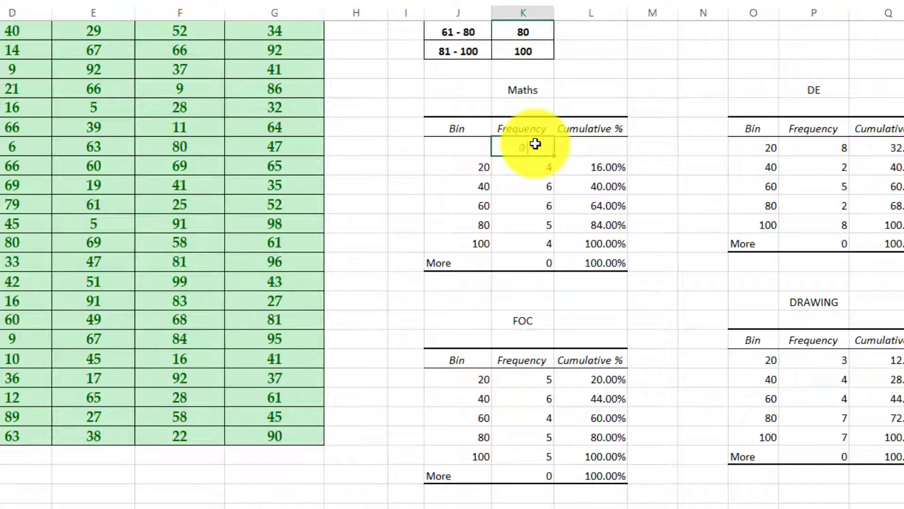
Insert a row at the top of the DE table with frequency 0
drag(755, 148, 897, 150)
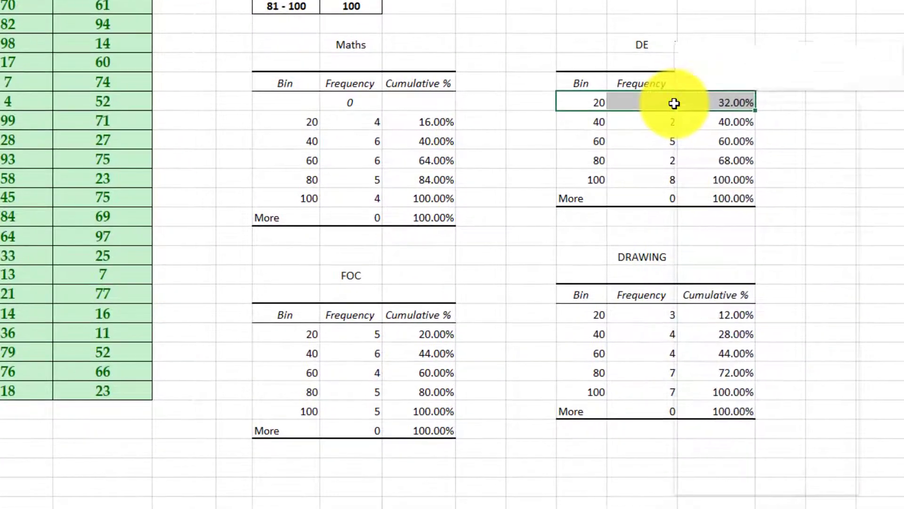
right_click(674, 104)
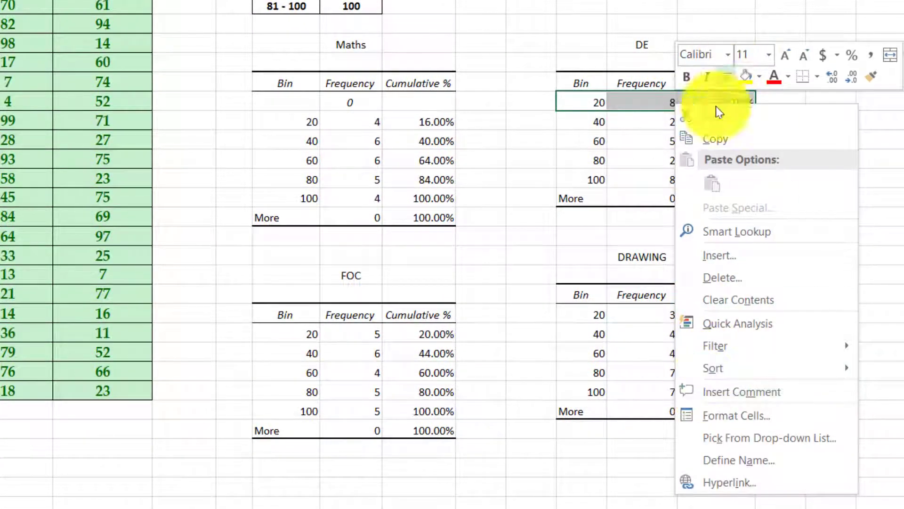
click(721, 258)
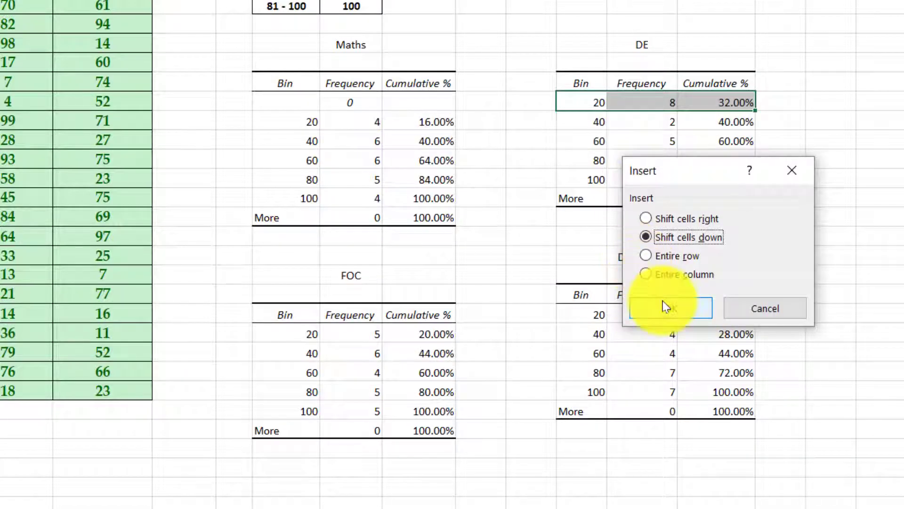
click(671, 309)
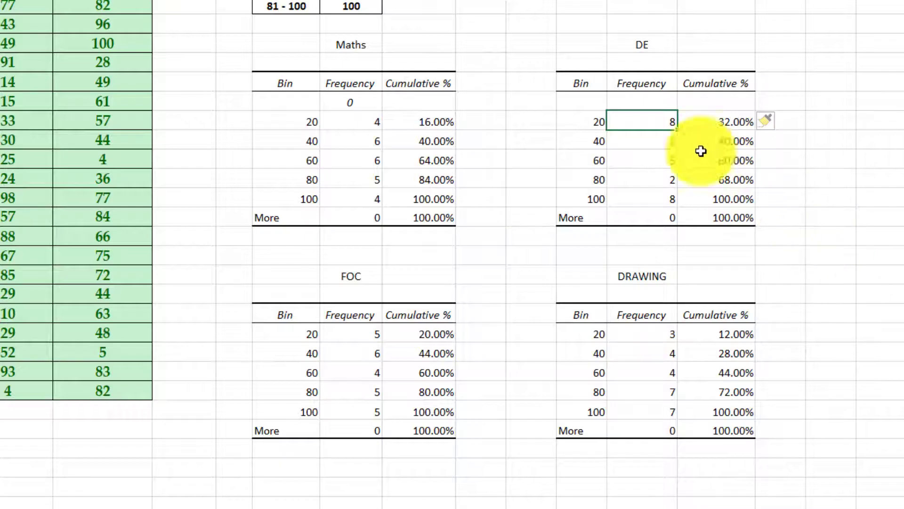
text(0)
click(833, 219)
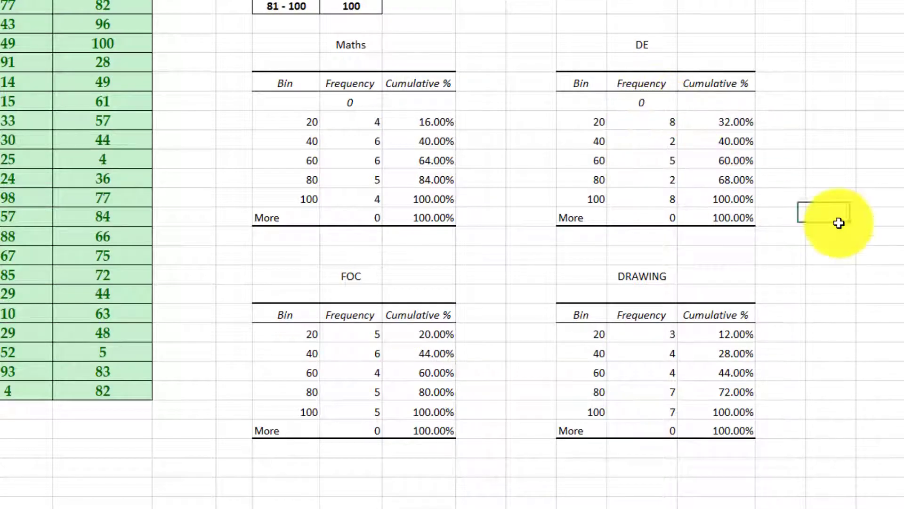
Insert a row at the top of the FOC table with frequency 0
drag(279, 332, 446, 332)
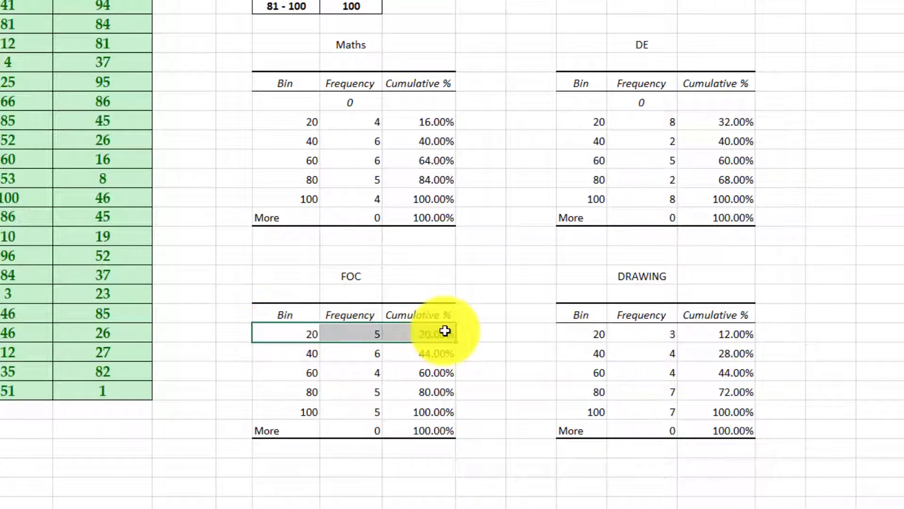
right_click(370, 335)
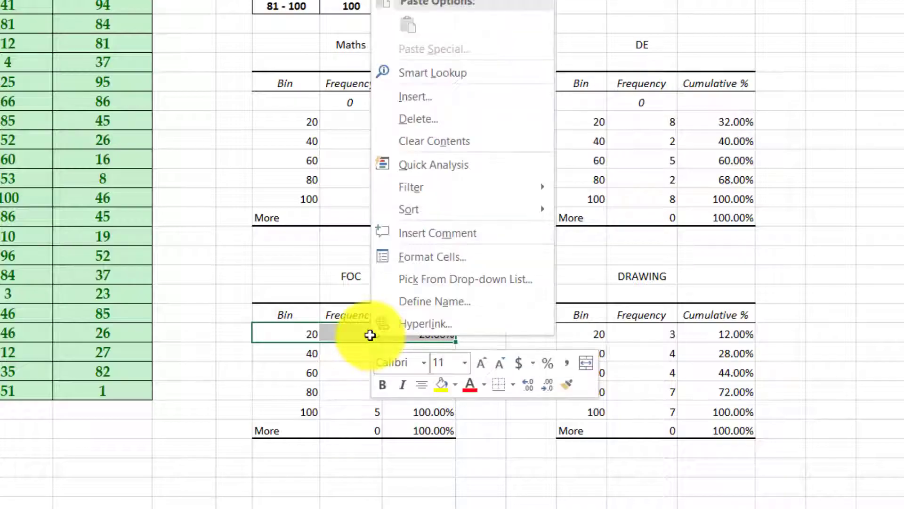
key(Escape)
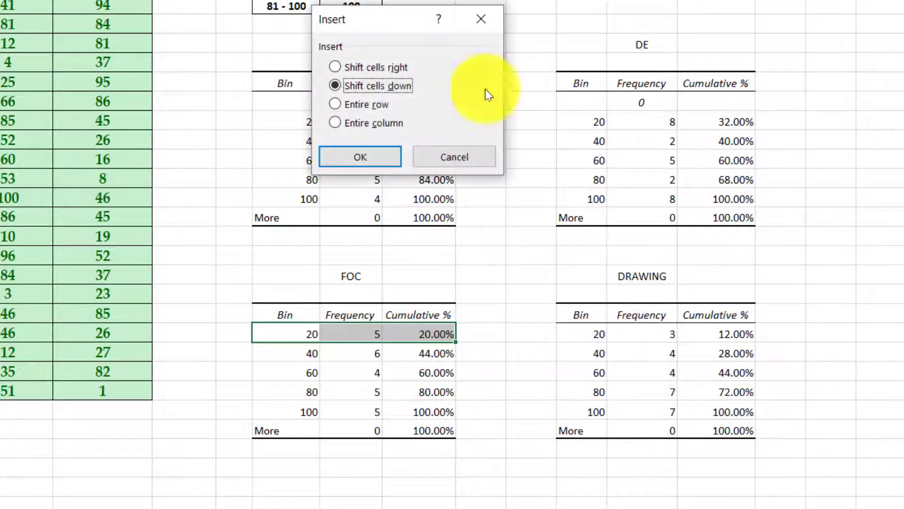
click(372, 156)
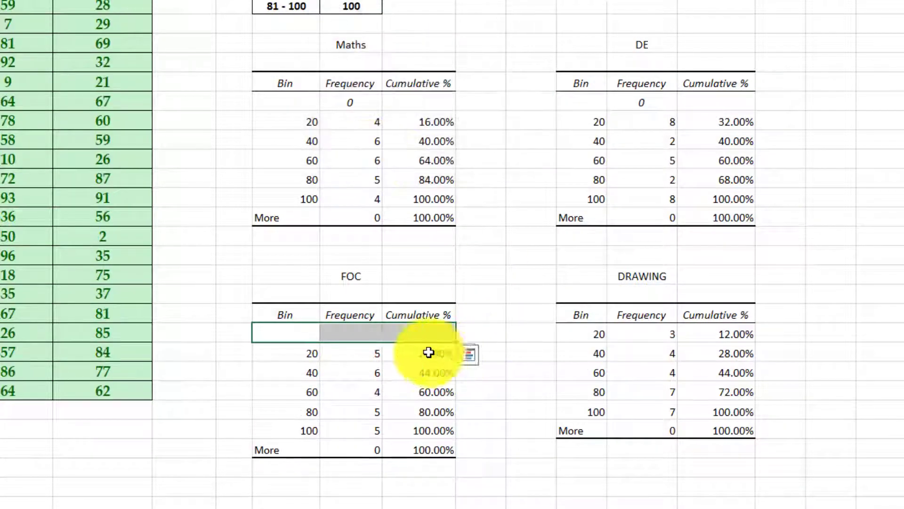
click(366, 334)
text(0)
key(Return)
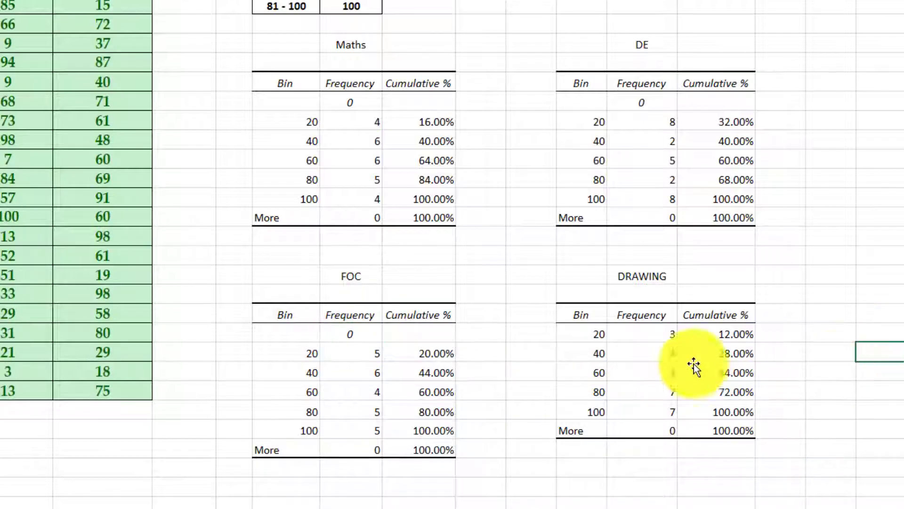
Insert a row at the top of the DRAWING table with frequency 0
click(582, 333)
drag(679, 330, 753, 329)
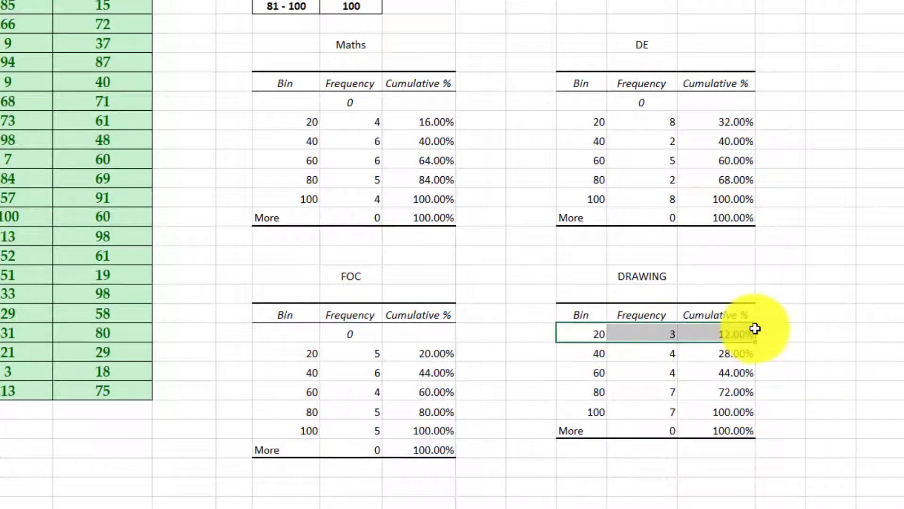
right_click(680, 333)
click(728, 96)
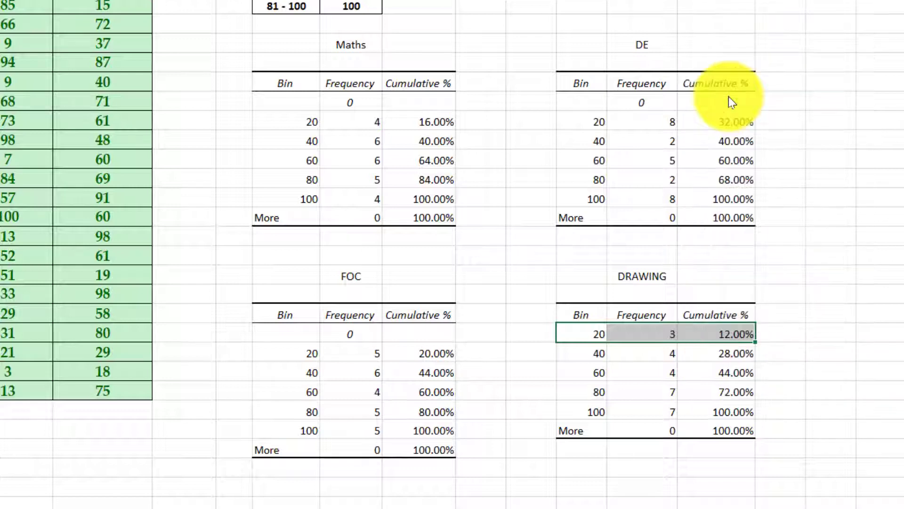
click(683, 149)
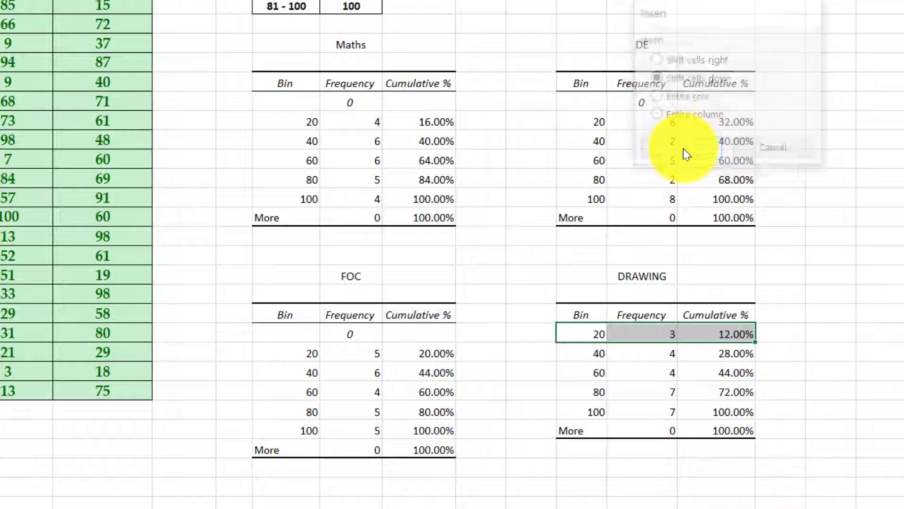
click(658, 335)
text(0)
click(871, 313)
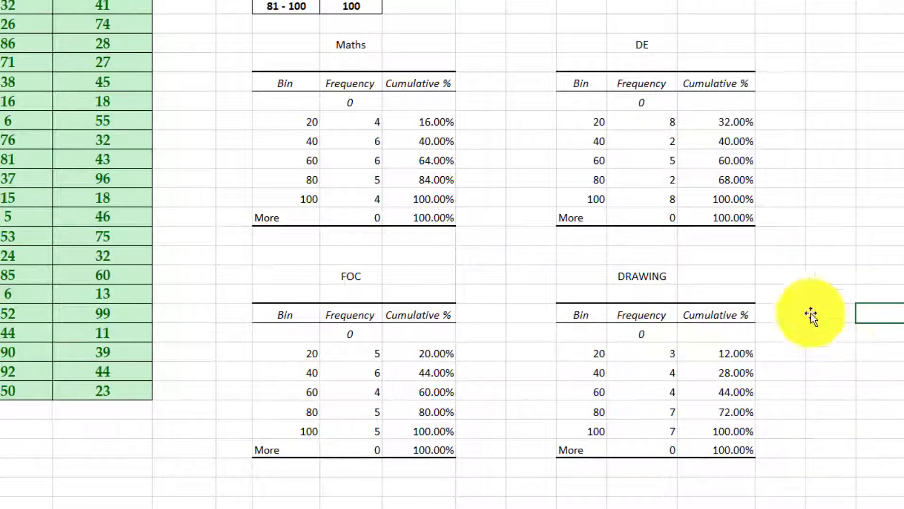
Make all four frequency tables right-aligned, bold and a larger font size
drag(281, 87, 749, 453)
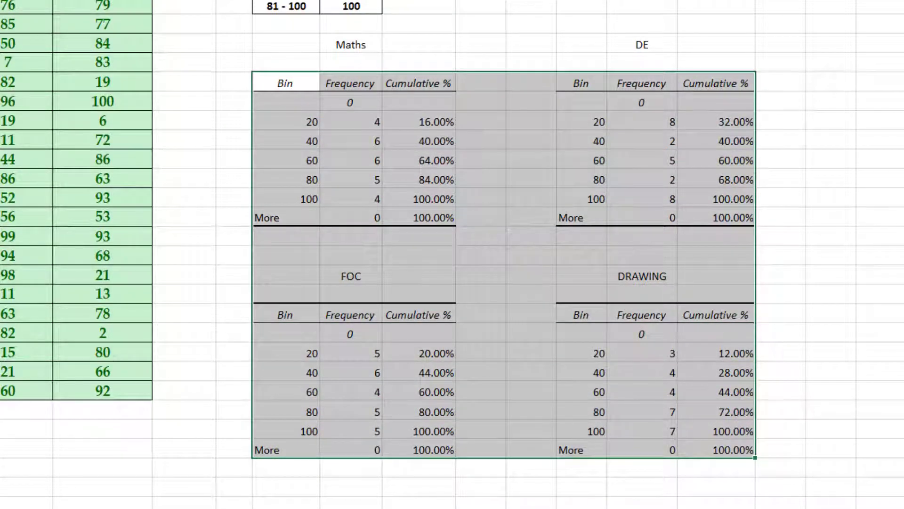
key(alt+h)
key(a)
key(r)
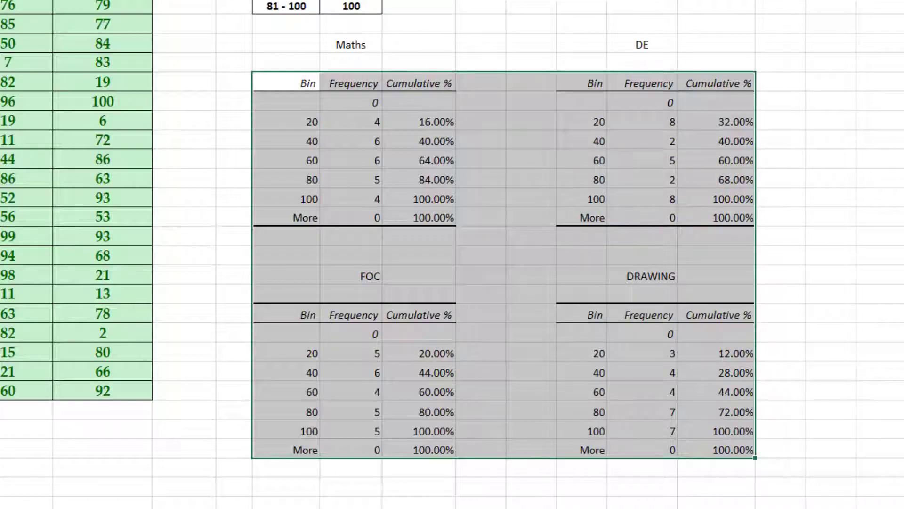
key(ctrl+b)
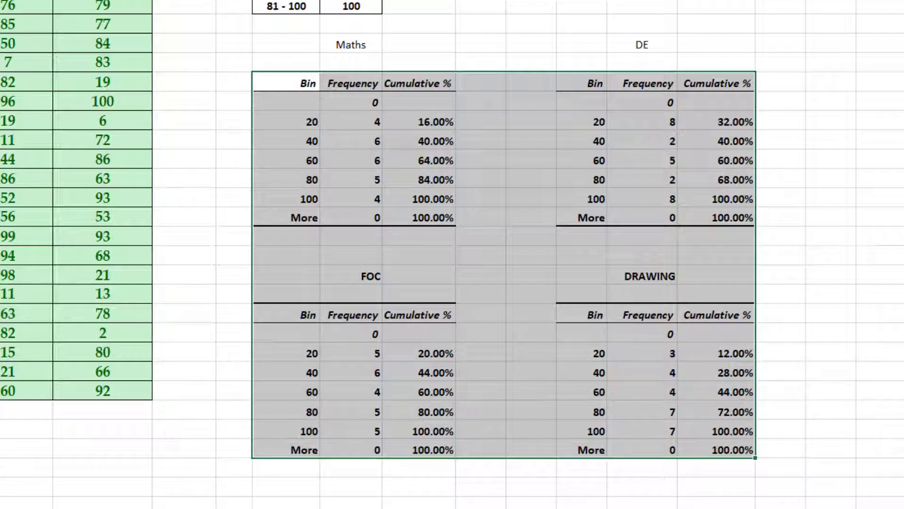
key(ctrl+shift+period)
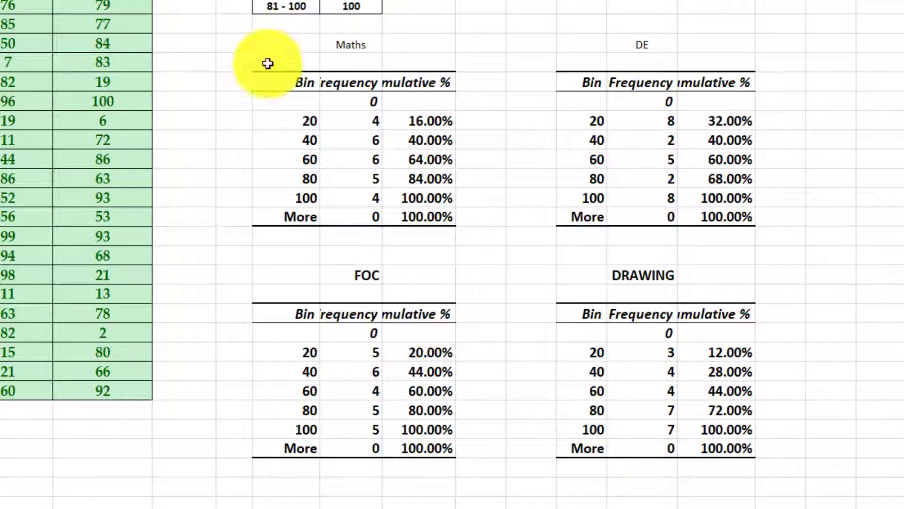
Select the Maths, DE, FOC and DRAWING Frequency column values together
click(875, 260)
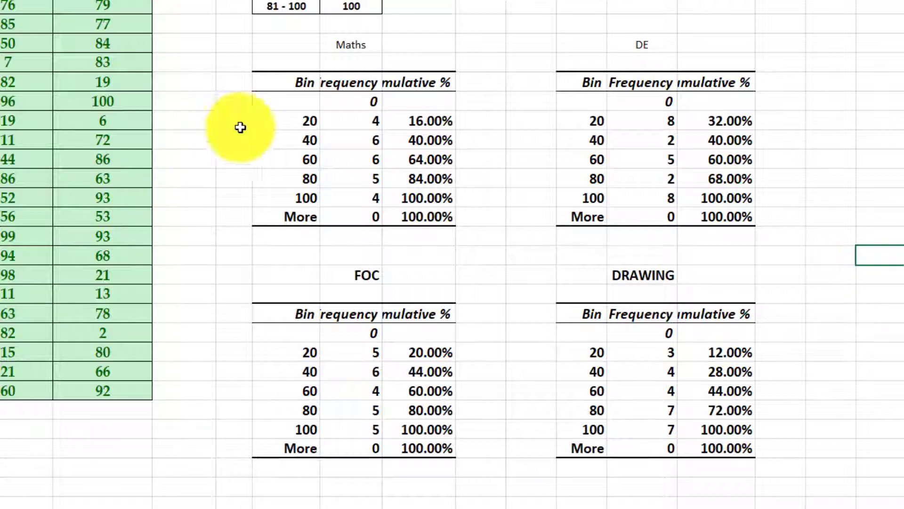
click(363, 104)
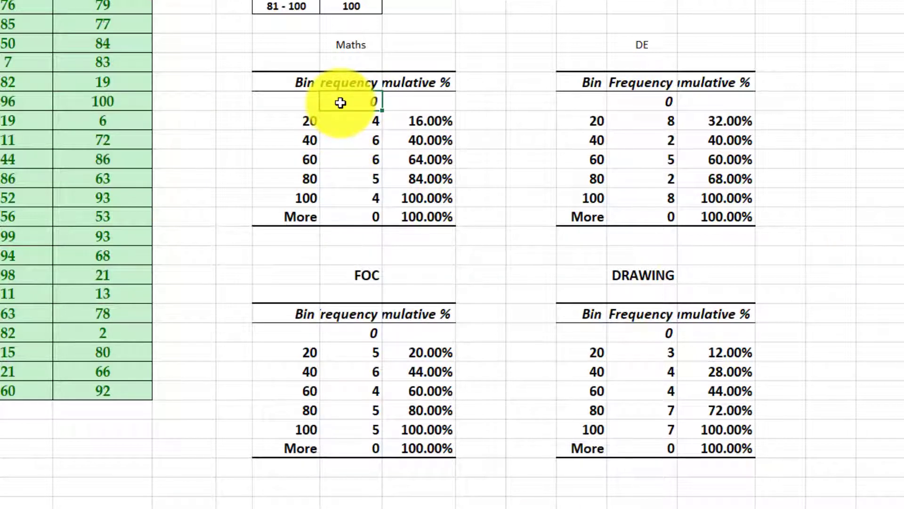
drag(340, 102, 365, 219)
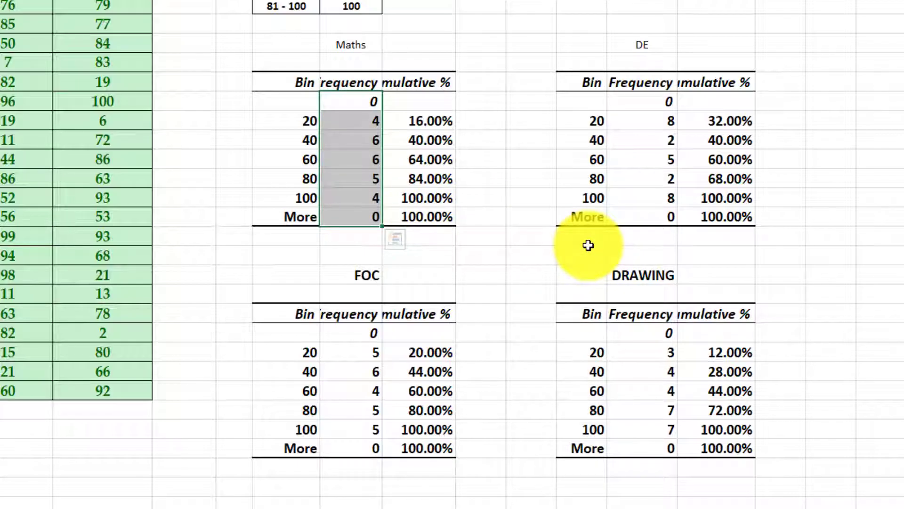
drag(660, 101, 665, 221)
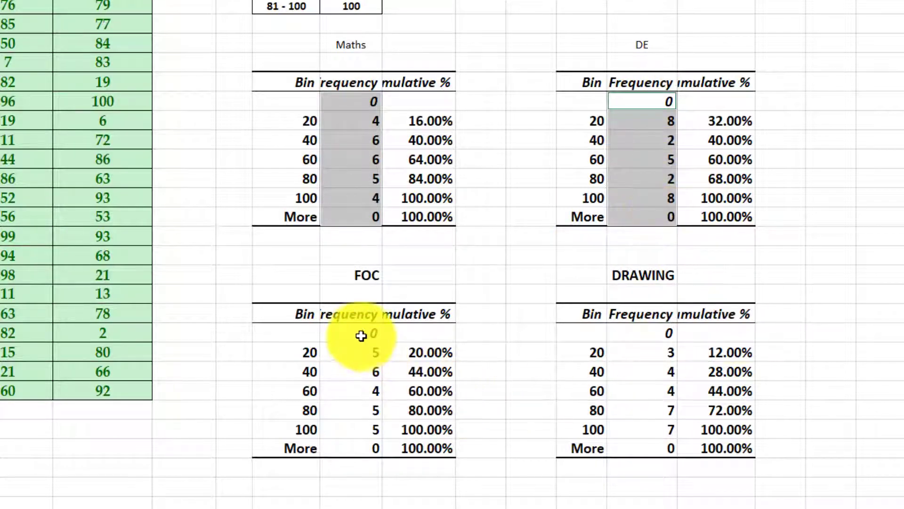
drag(360, 335, 361, 447)
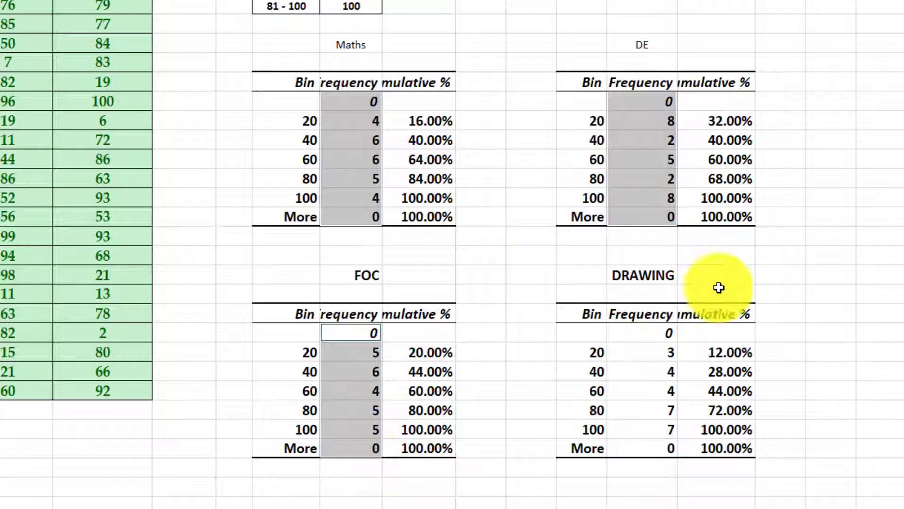
ctrl+click(656, 330)
drag(656, 330, 654, 450)
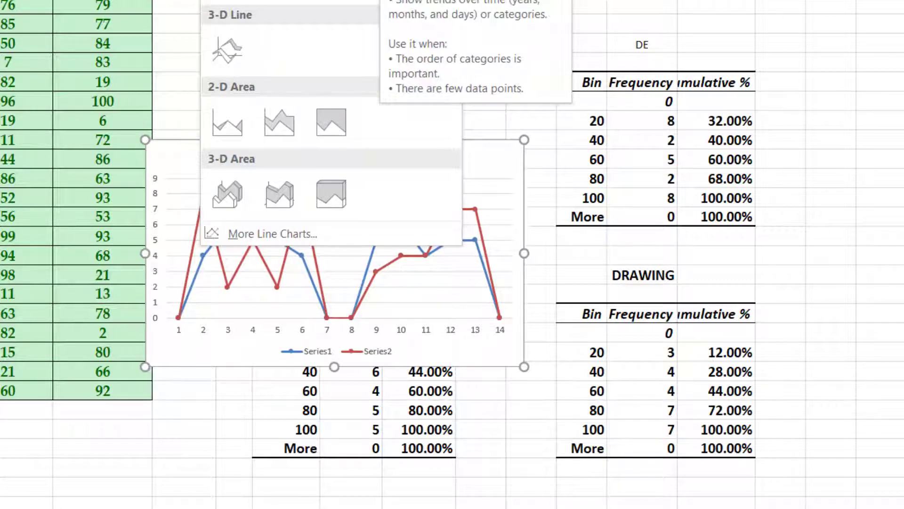
Insert a Line with Markers chart of the selected frequencies, undoing a stray title move
click(329, 3)
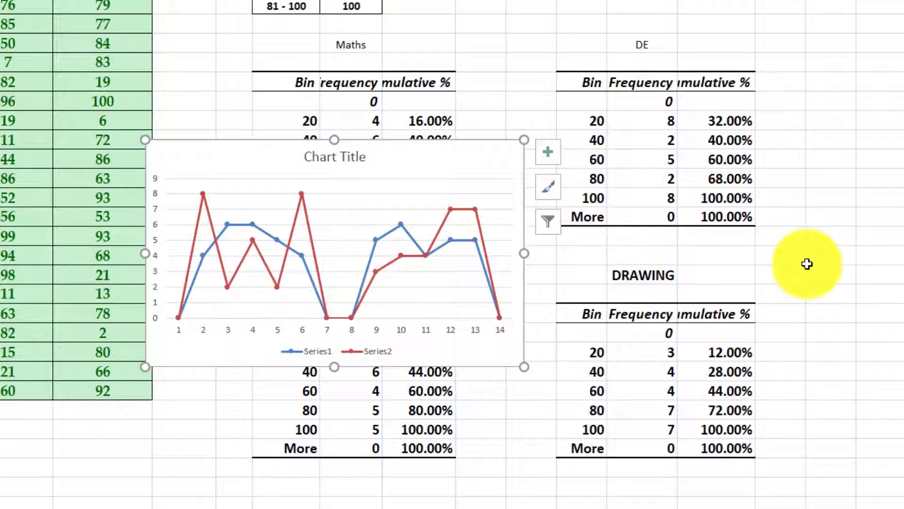
scroll(807, 264, down, 1)
click(372, 191)
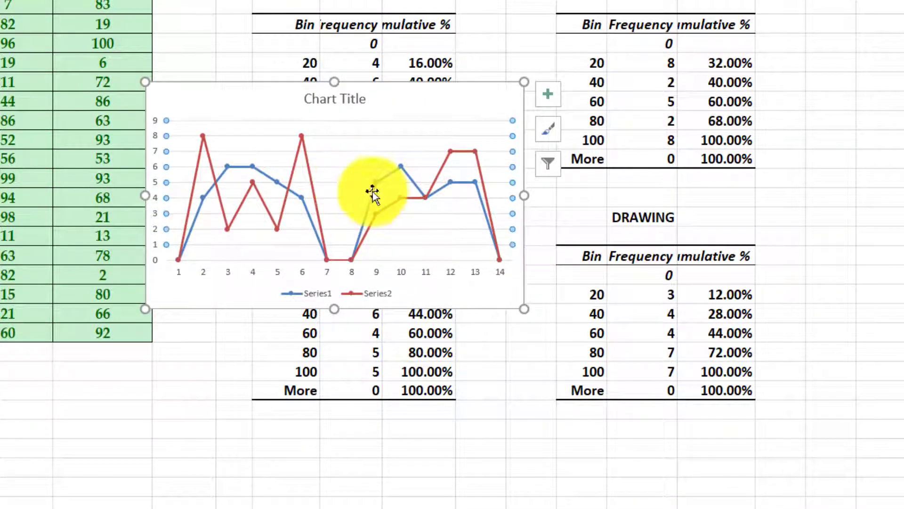
mouse_move(353, 97)
mouse_down()
mouse_move(459, 278)
mouse_move(531, 378)
mouse_up()
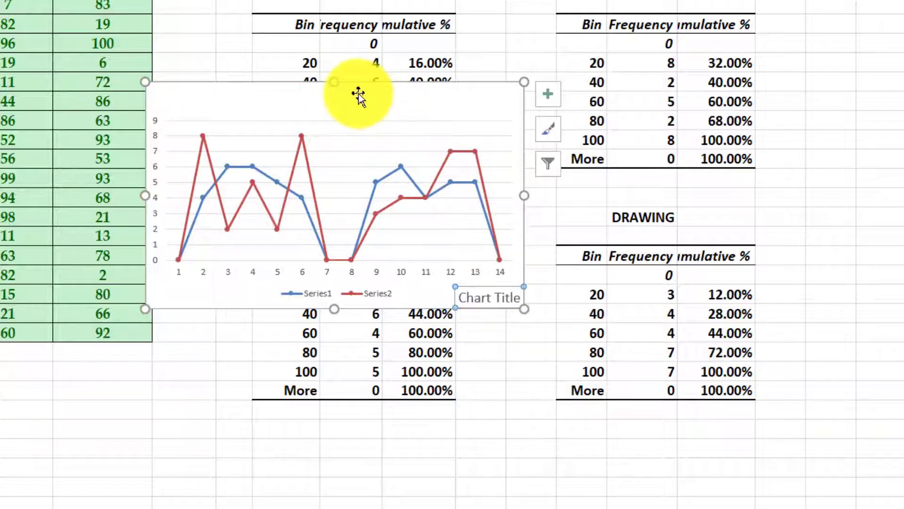
drag(459, 297, 482, 296)
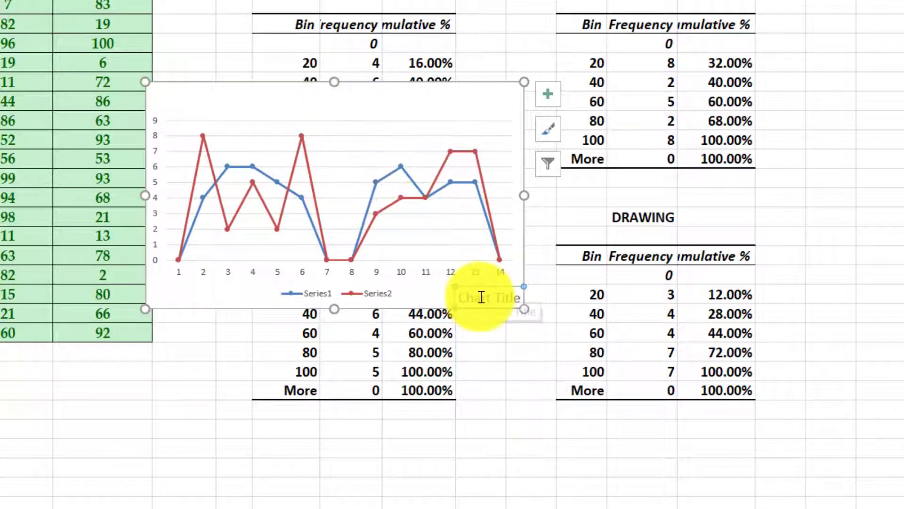
key(ctrl+z)
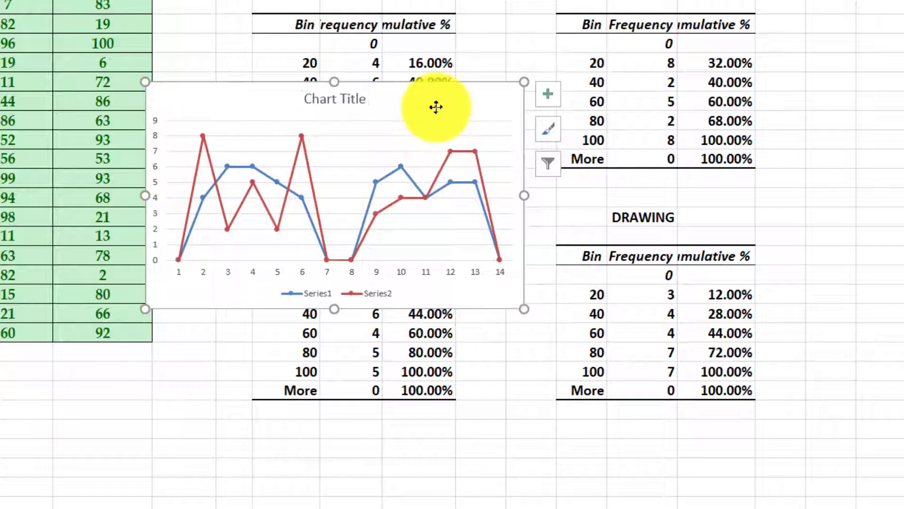
Move the chart lower on the sheet and enlarge it beside the tables
mouse_move(299, 146)
mouse_down()
mouse_move(542, 258)
mouse_move(283, 192)
mouse_up()
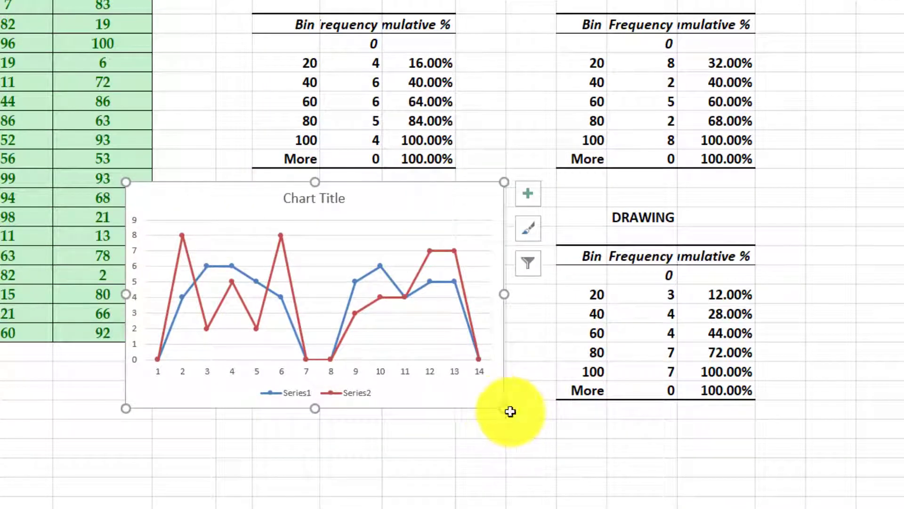
drag(502, 410, 664, 465)
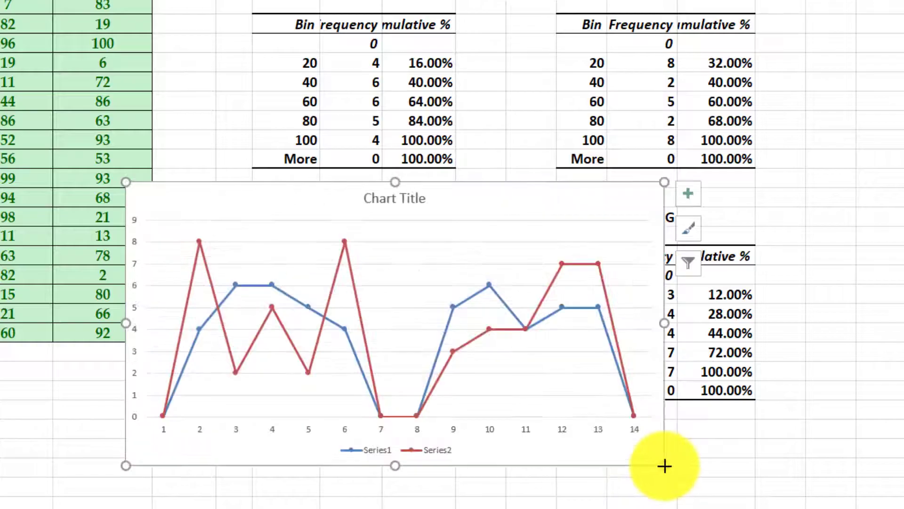
drag(664, 181, 736, 90)
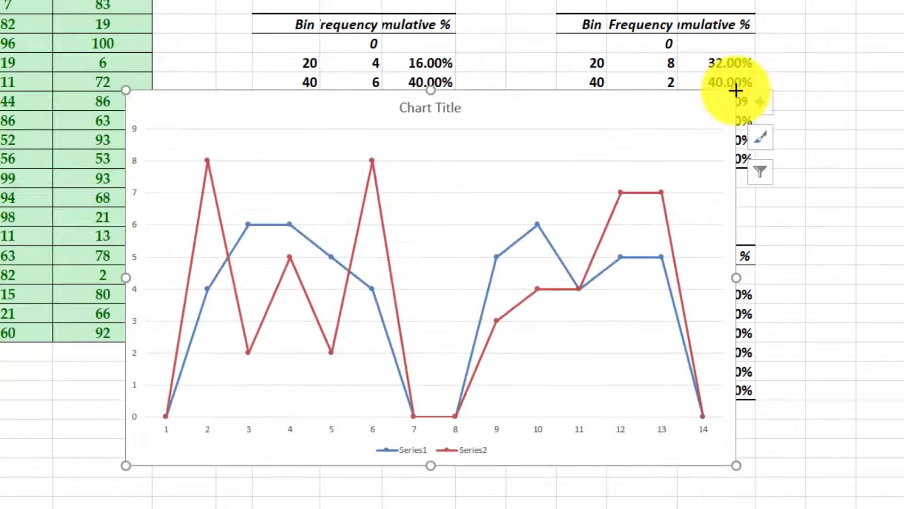
click(878, 252)
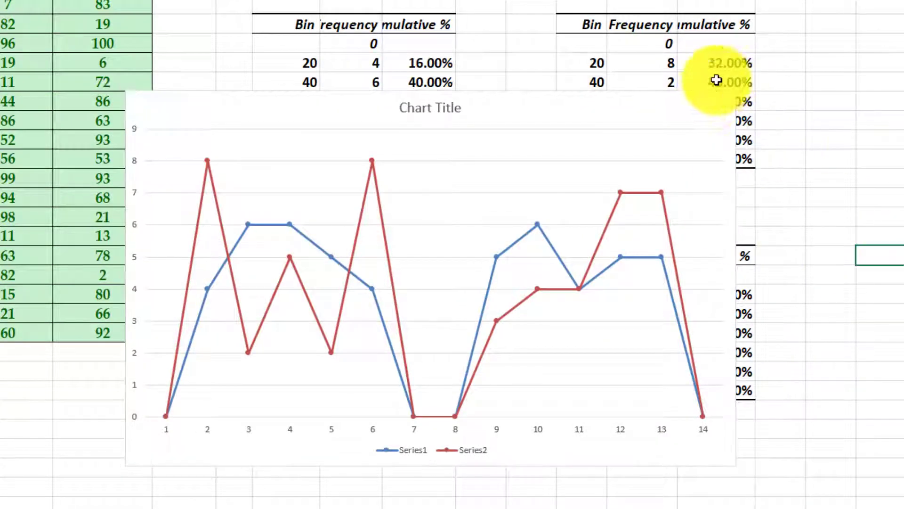
click(720, 116)
Add value data labels to every chart point, briefly adding then removing a data table
click(760, 103)
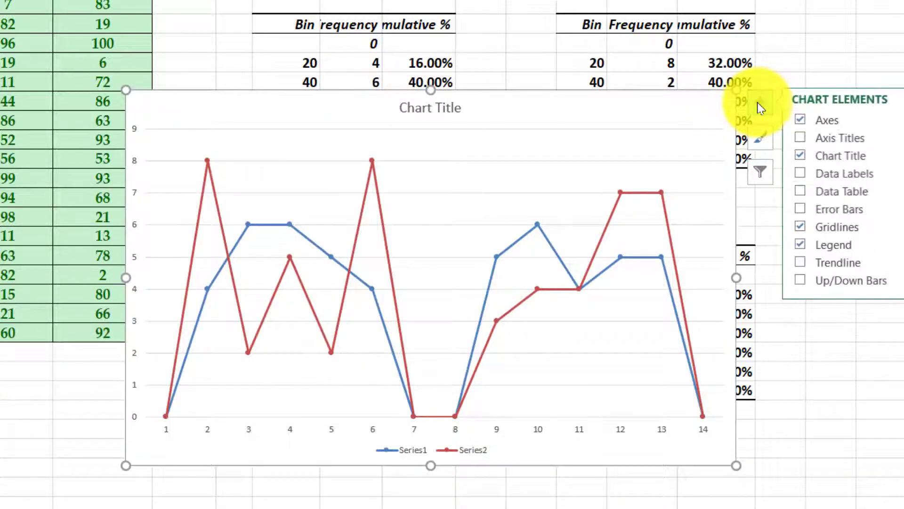
click(804, 174)
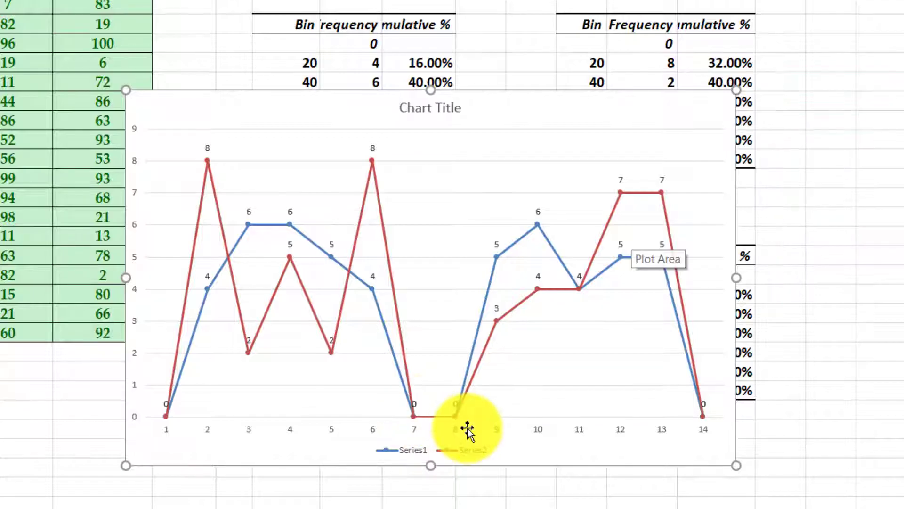
scroll(469, 429, down, 1)
scroll(529, 389, up, 1)
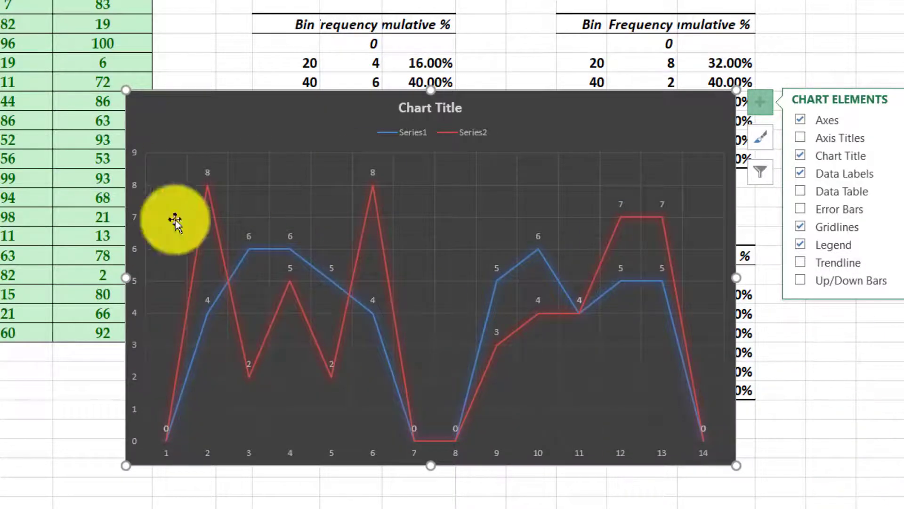
click(801, 192)
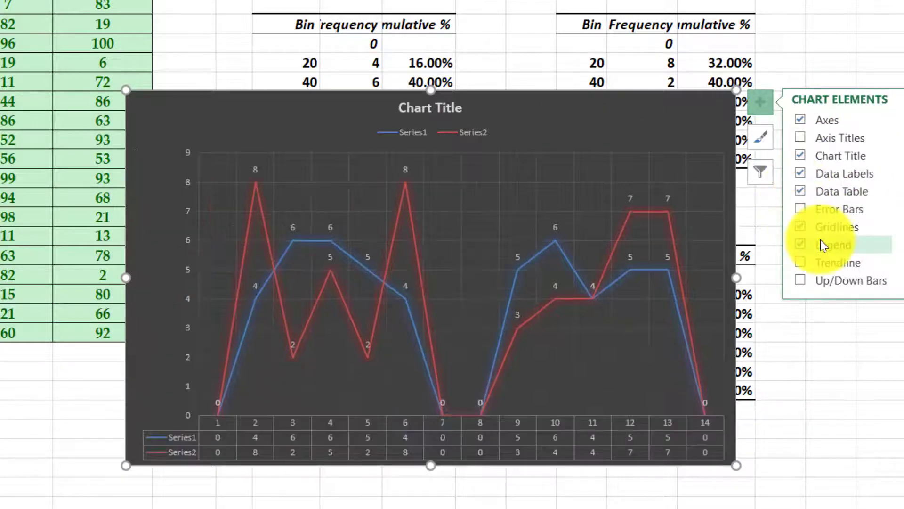
click(802, 191)
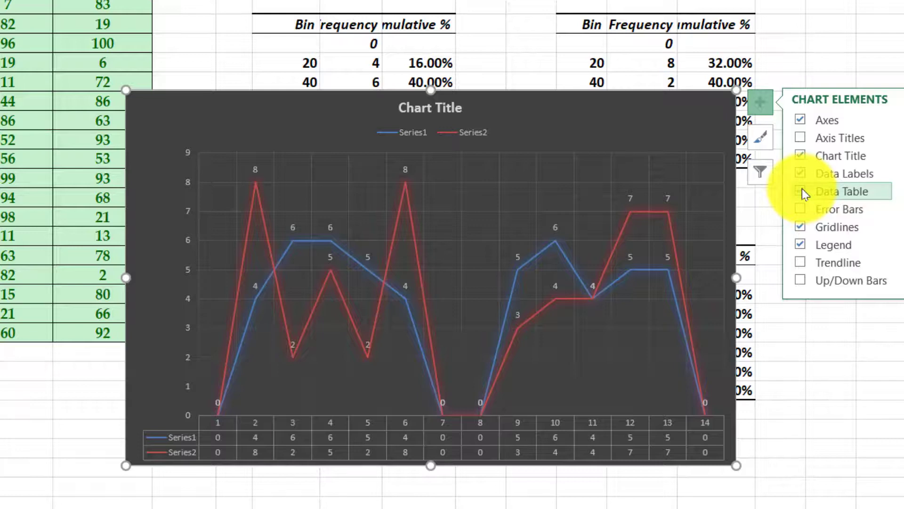